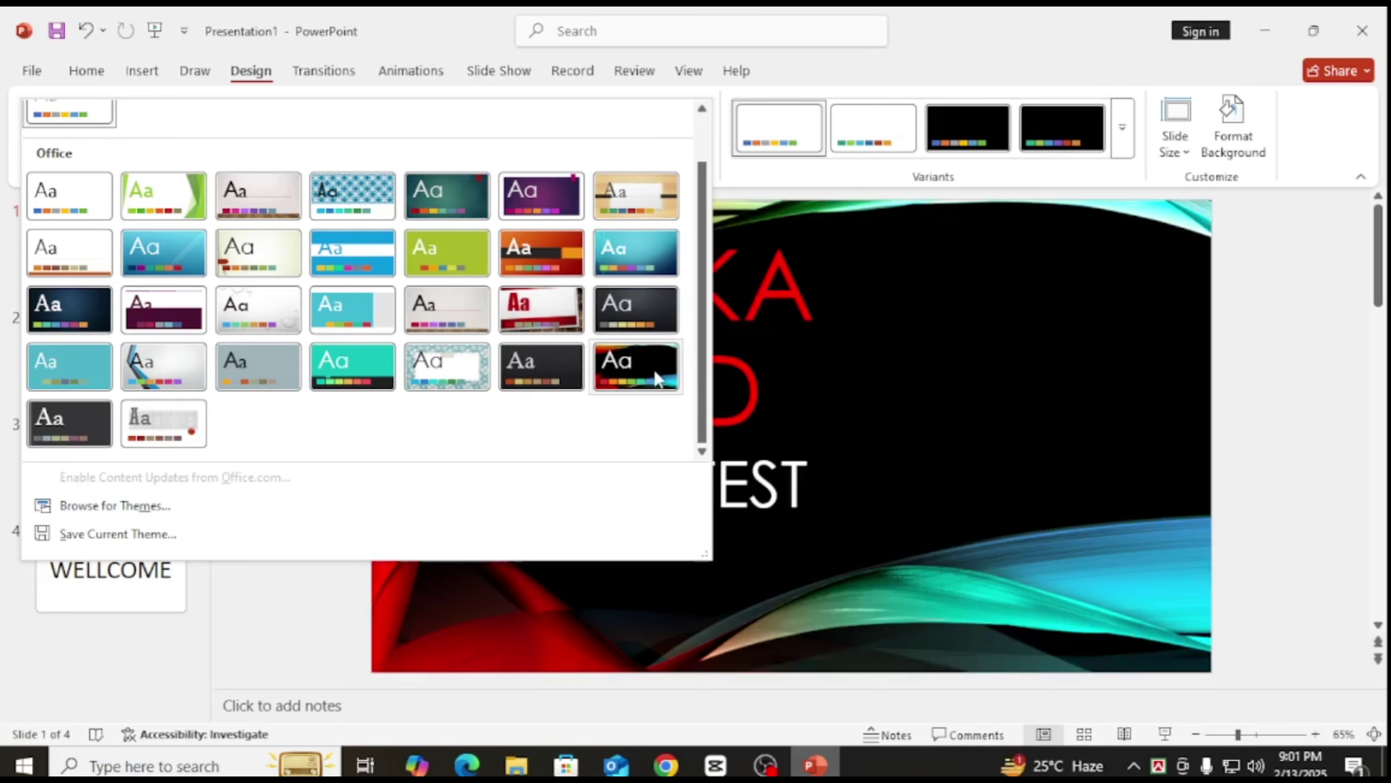
# Apply the black theme with multicoloured waves to the presentation and check it on slides 2 and 3
pyautogui.click(656, 378)
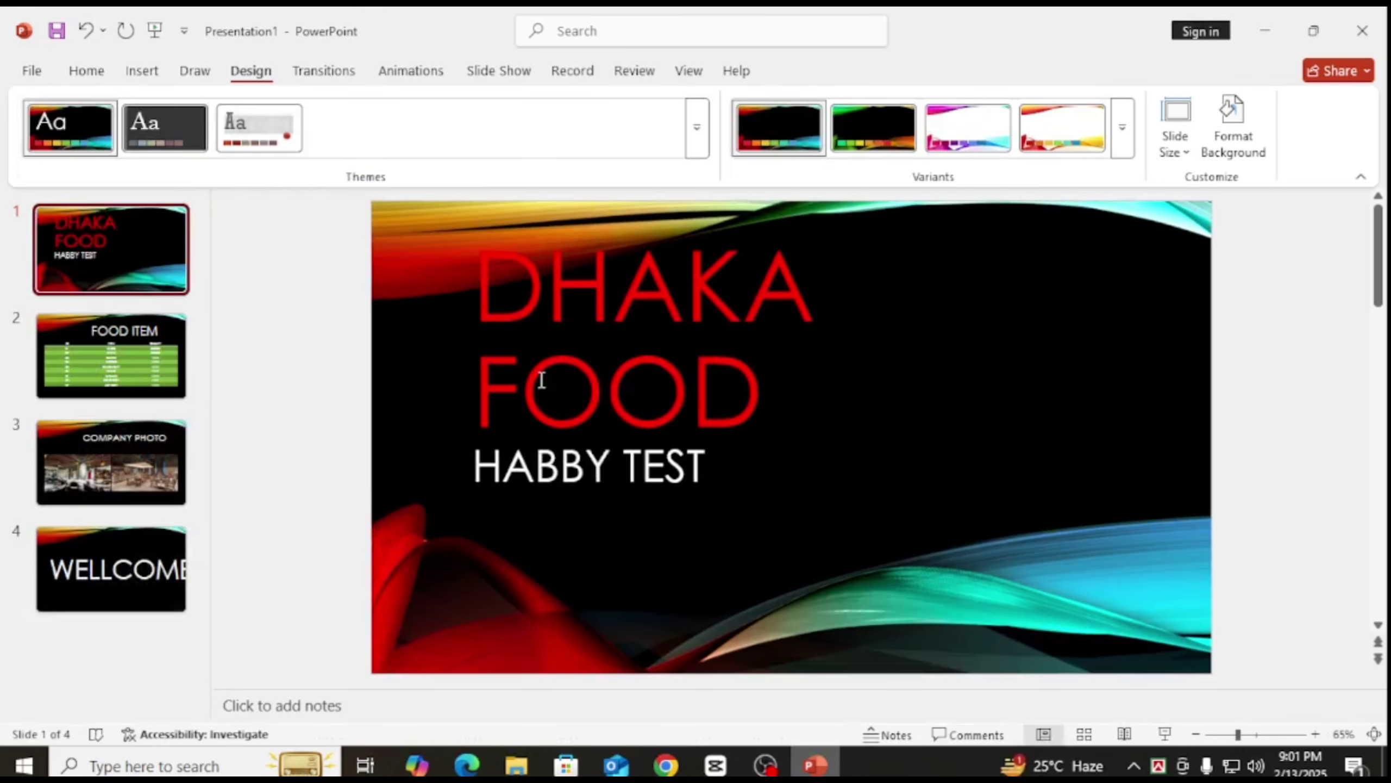
pyautogui.click(152, 385)
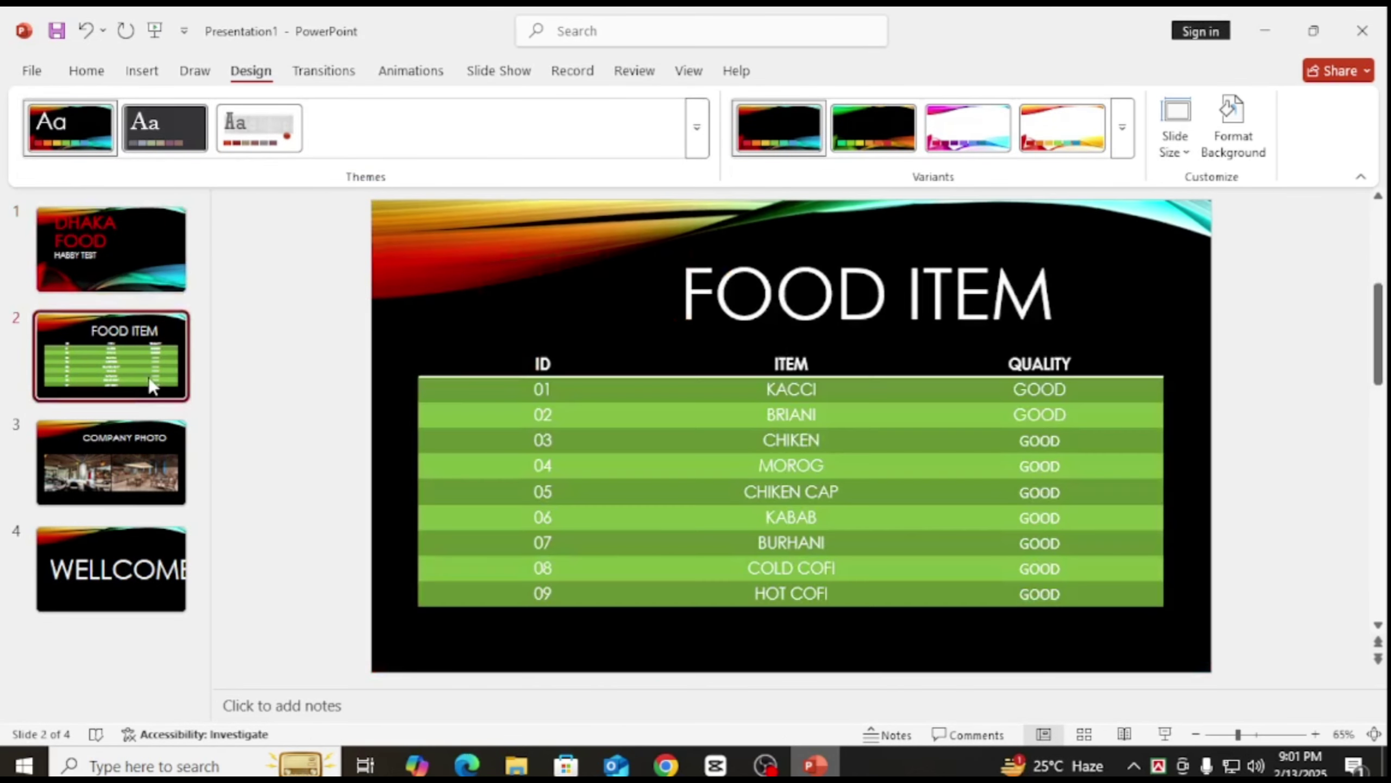
pyautogui.click(155, 469)
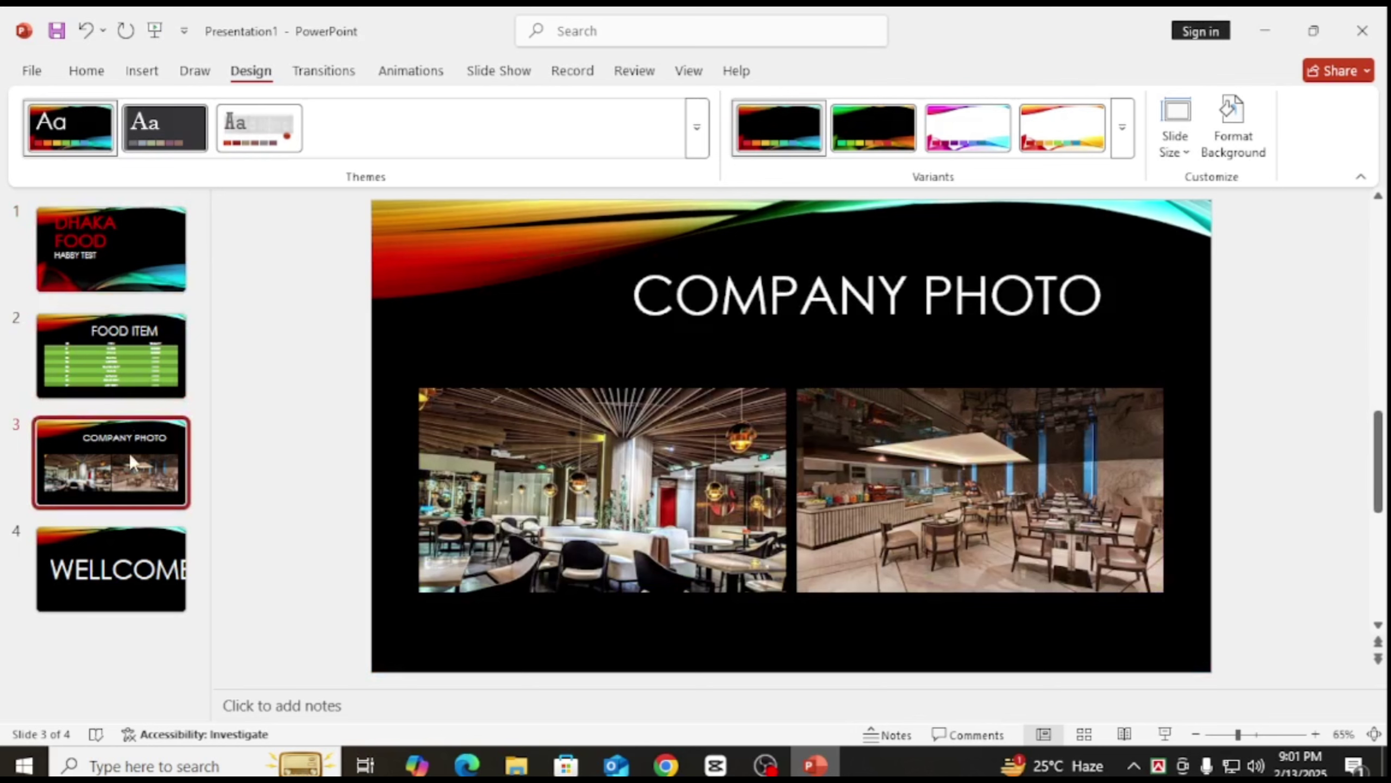
pyautogui.click(78, 254)
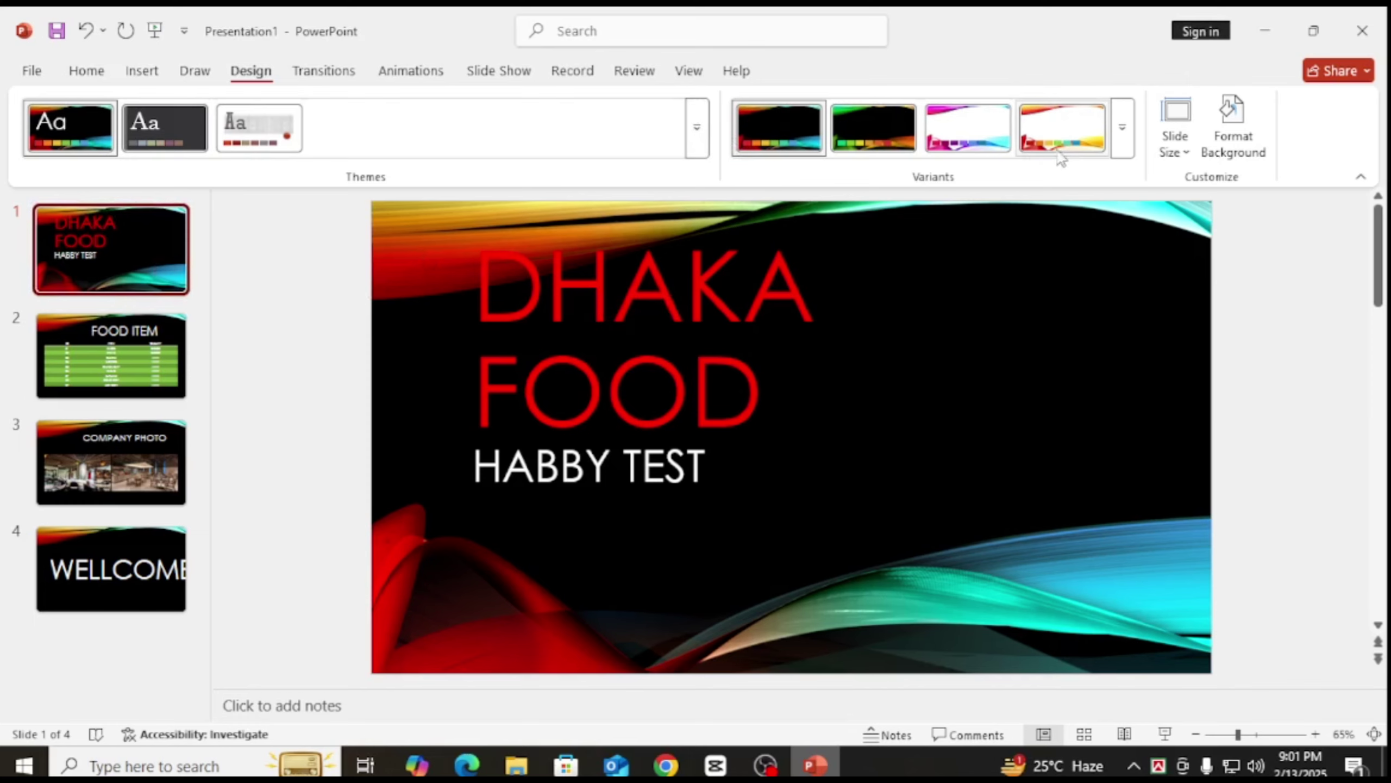
# Change the theme's color scheme to Blue Green
pyautogui.click(1122, 127)
pyautogui.moveTo(787, 191)
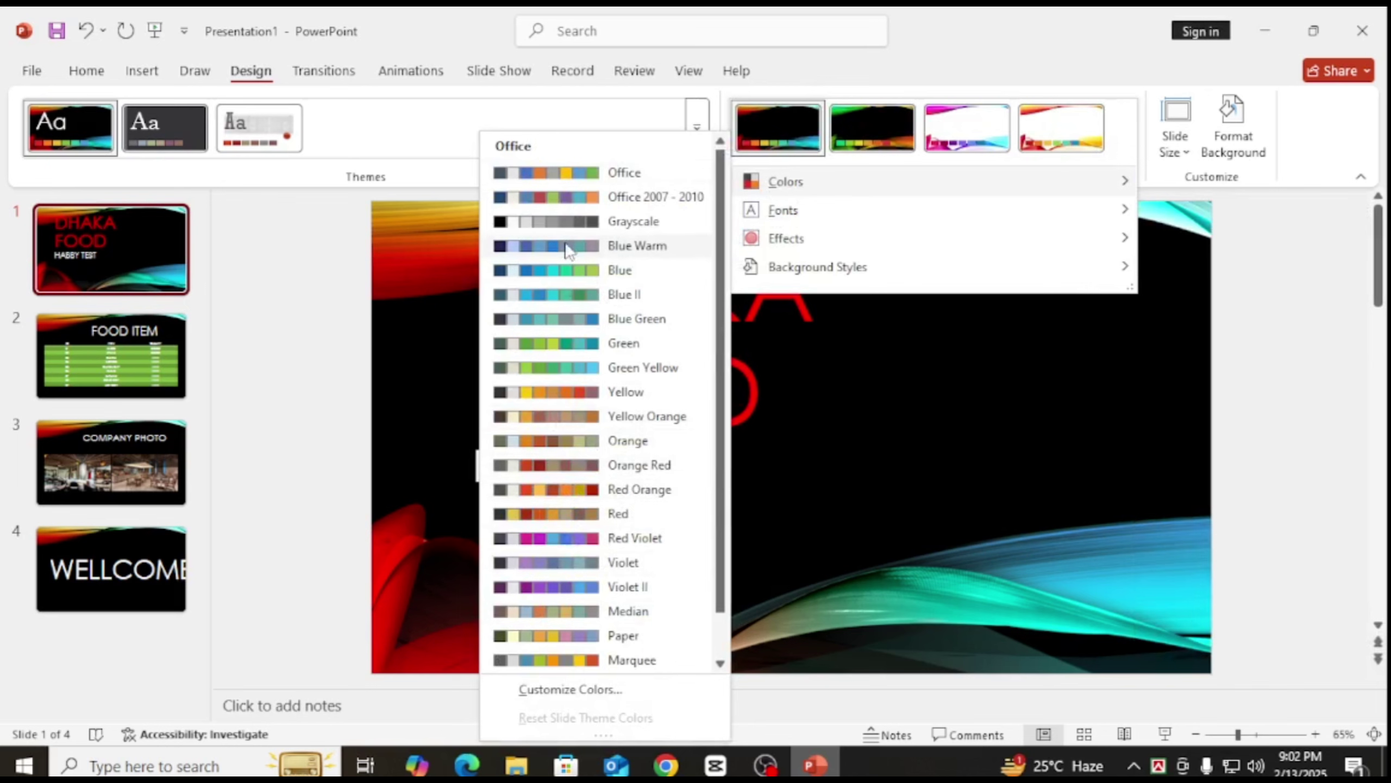
pyautogui.click(615, 320)
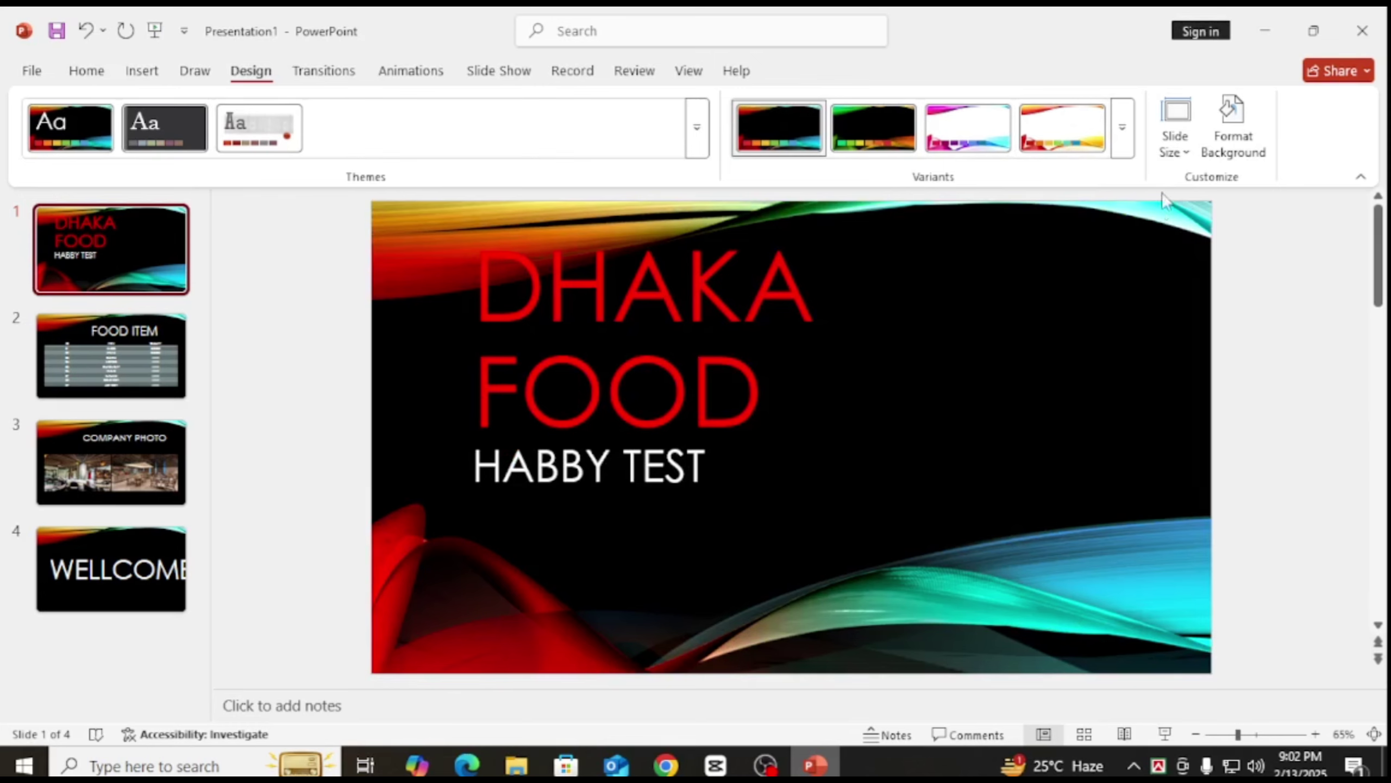
# Look over the width, height and orientation options in the custom slide size settings
pyautogui.click(1173, 144)
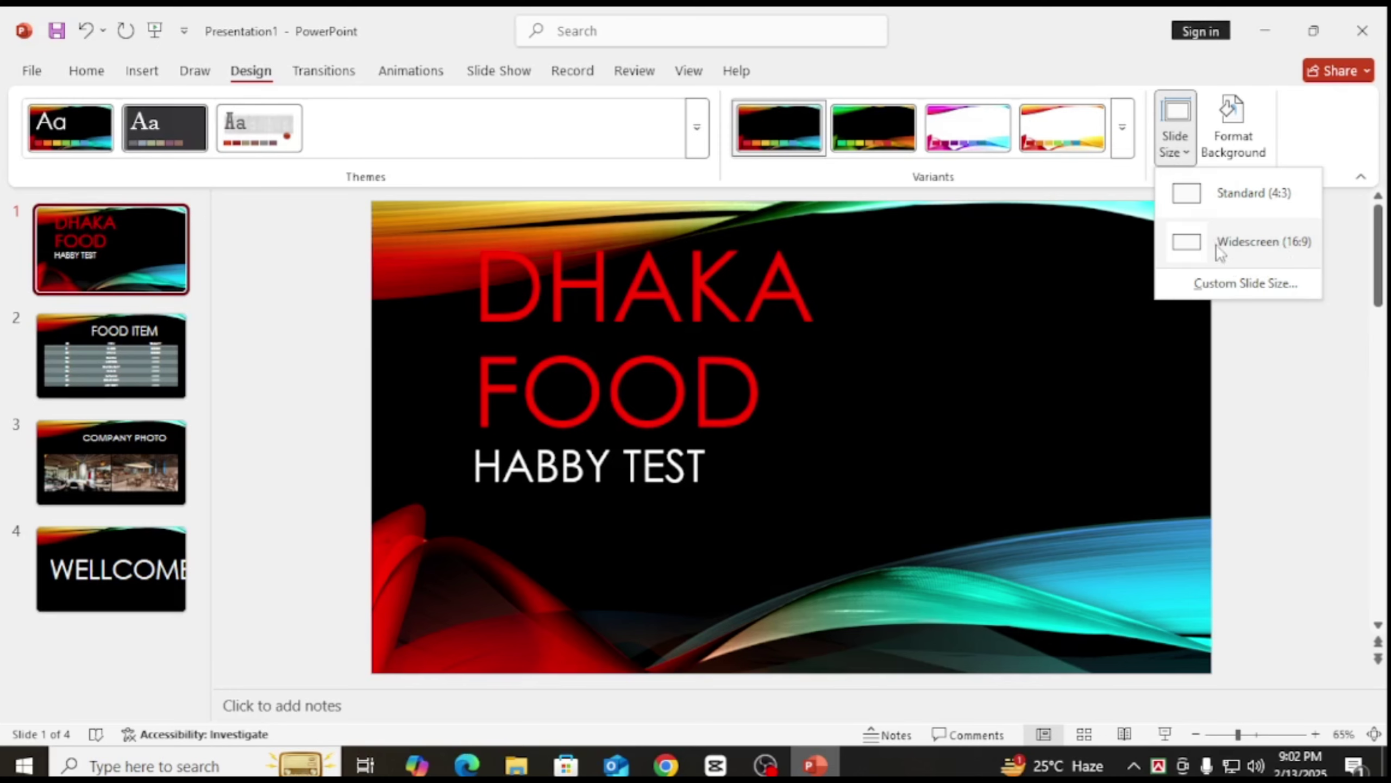
pyautogui.click(1245, 282)
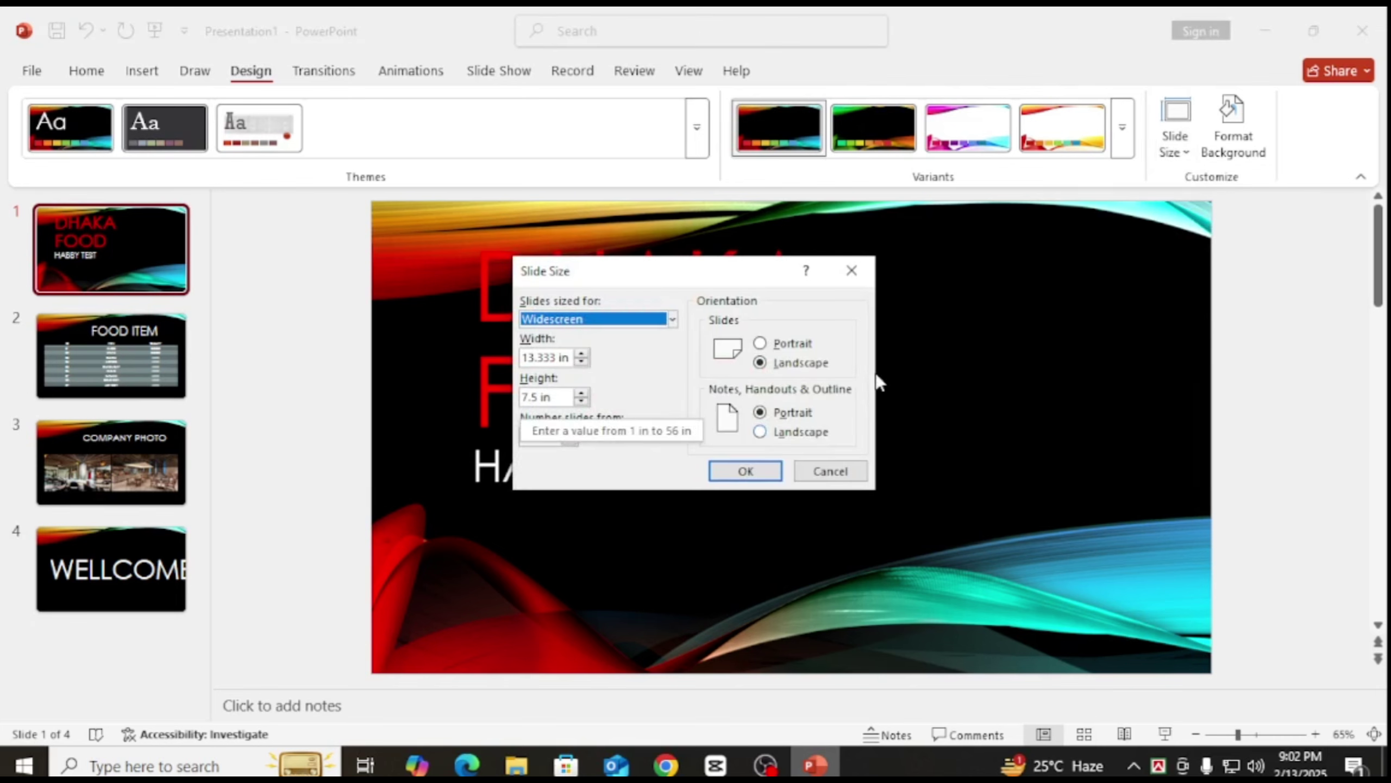
pyautogui.click(853, 472)
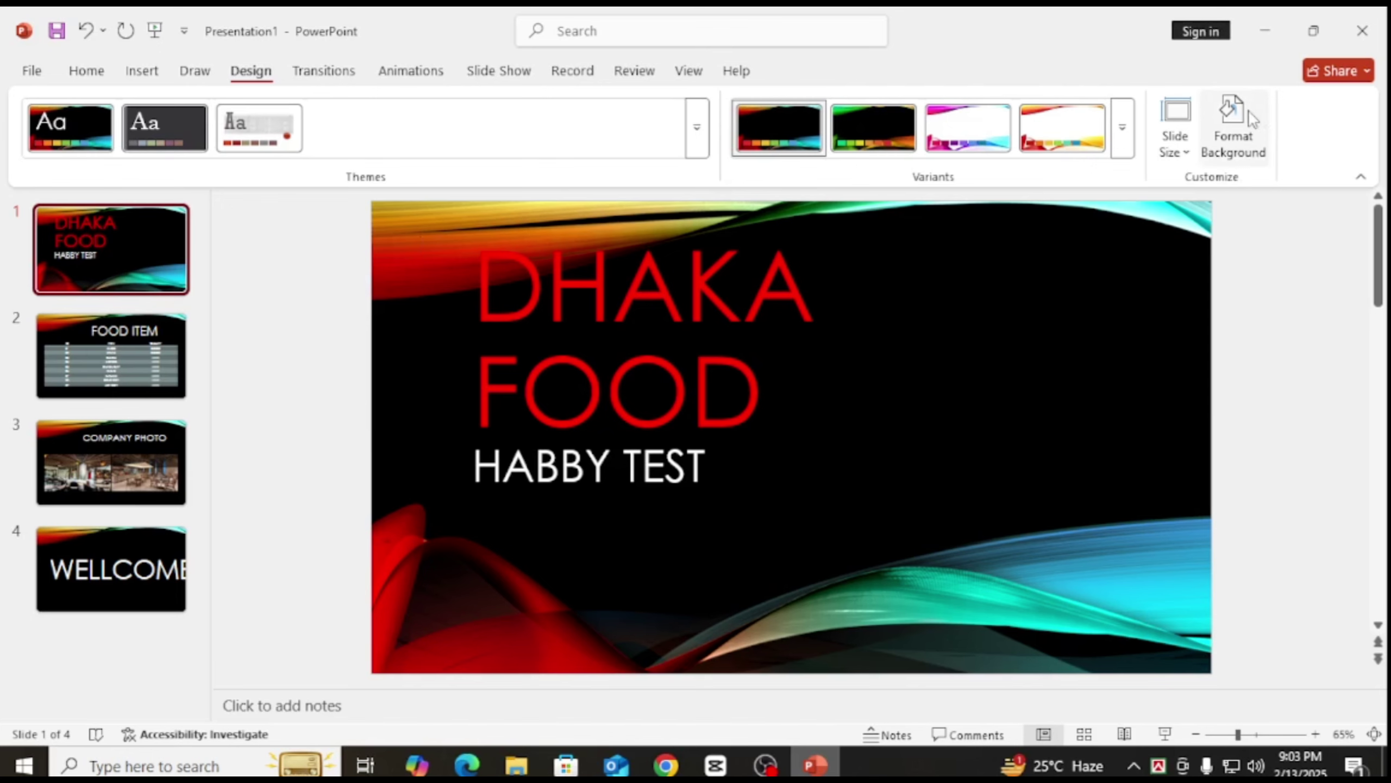
# Try yellow, red, light blue and black as solid background fills on the first slide
pyautogui.click(1235, 123)
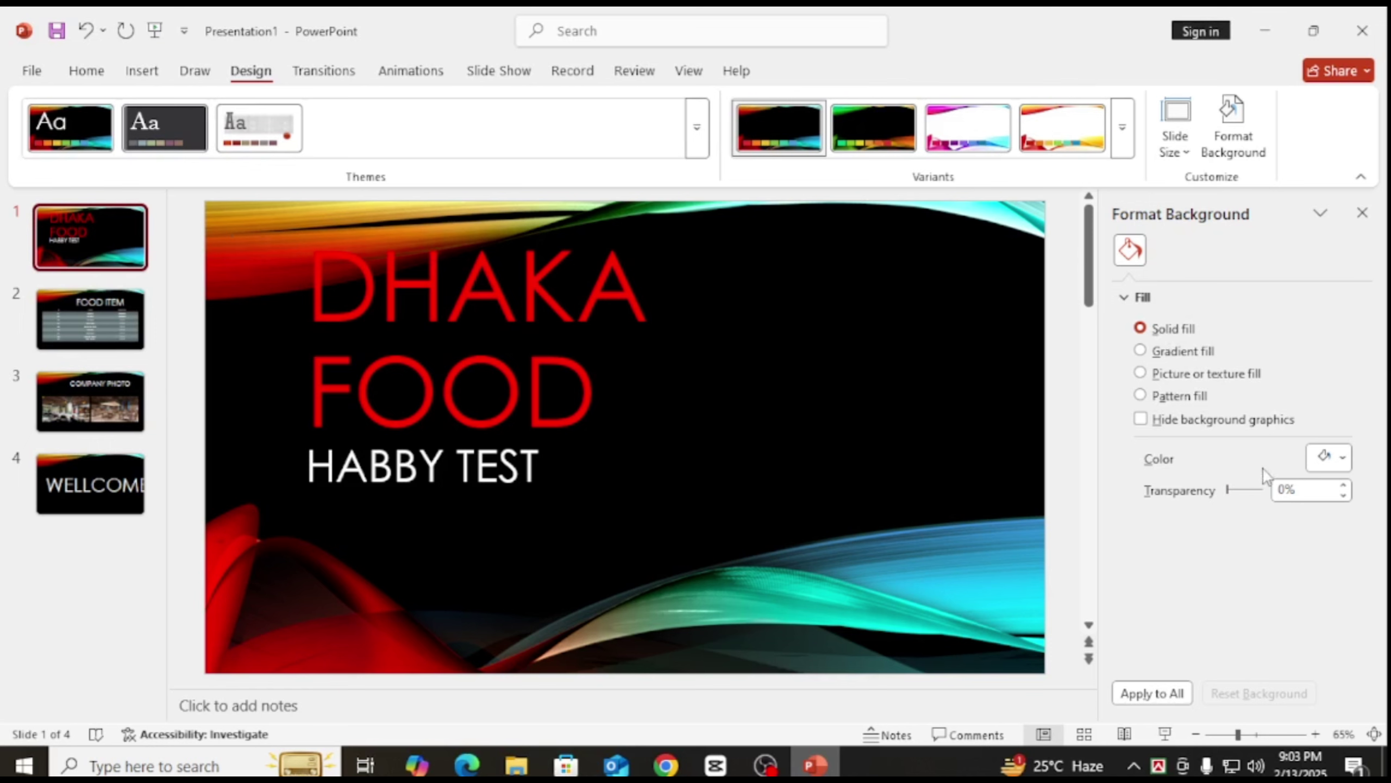
pyautogui.click(1335, 459)
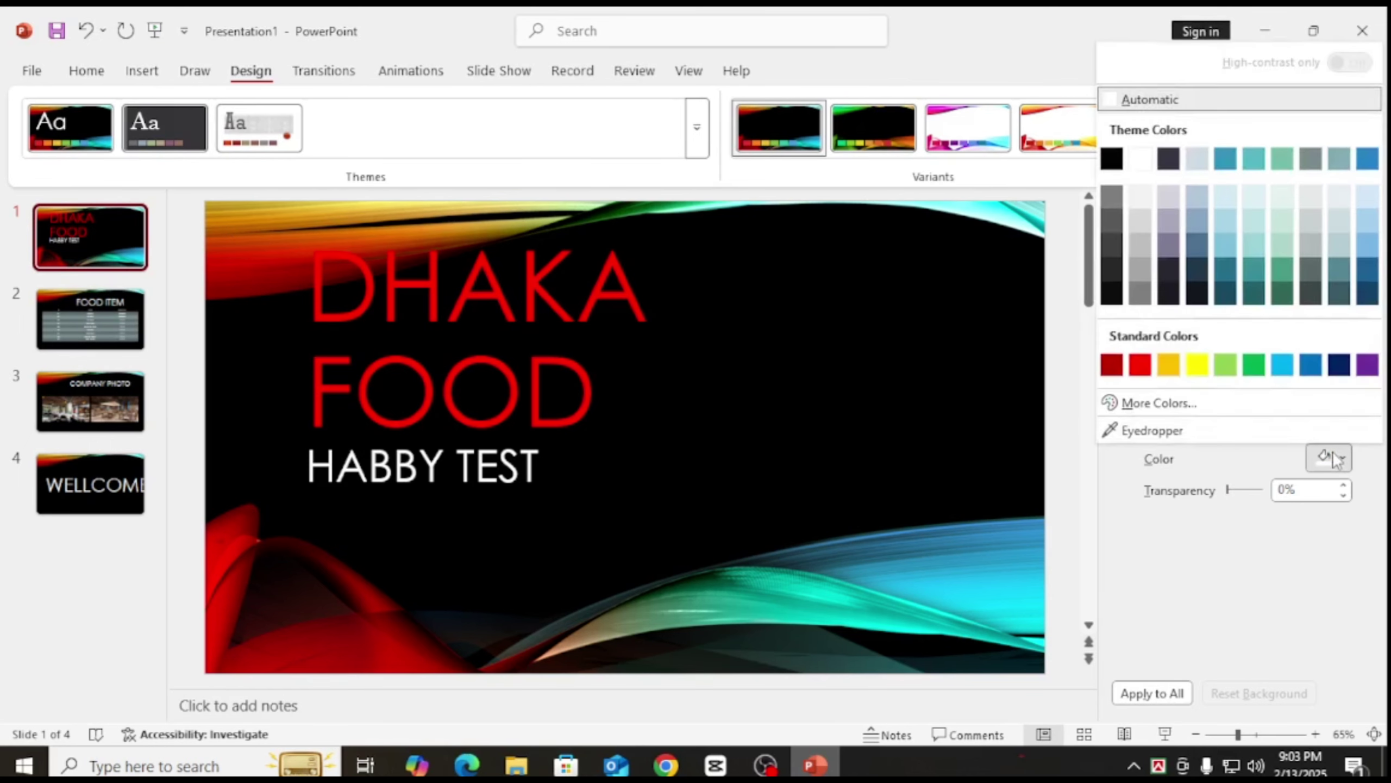
pyautogui.click(1194, 371)
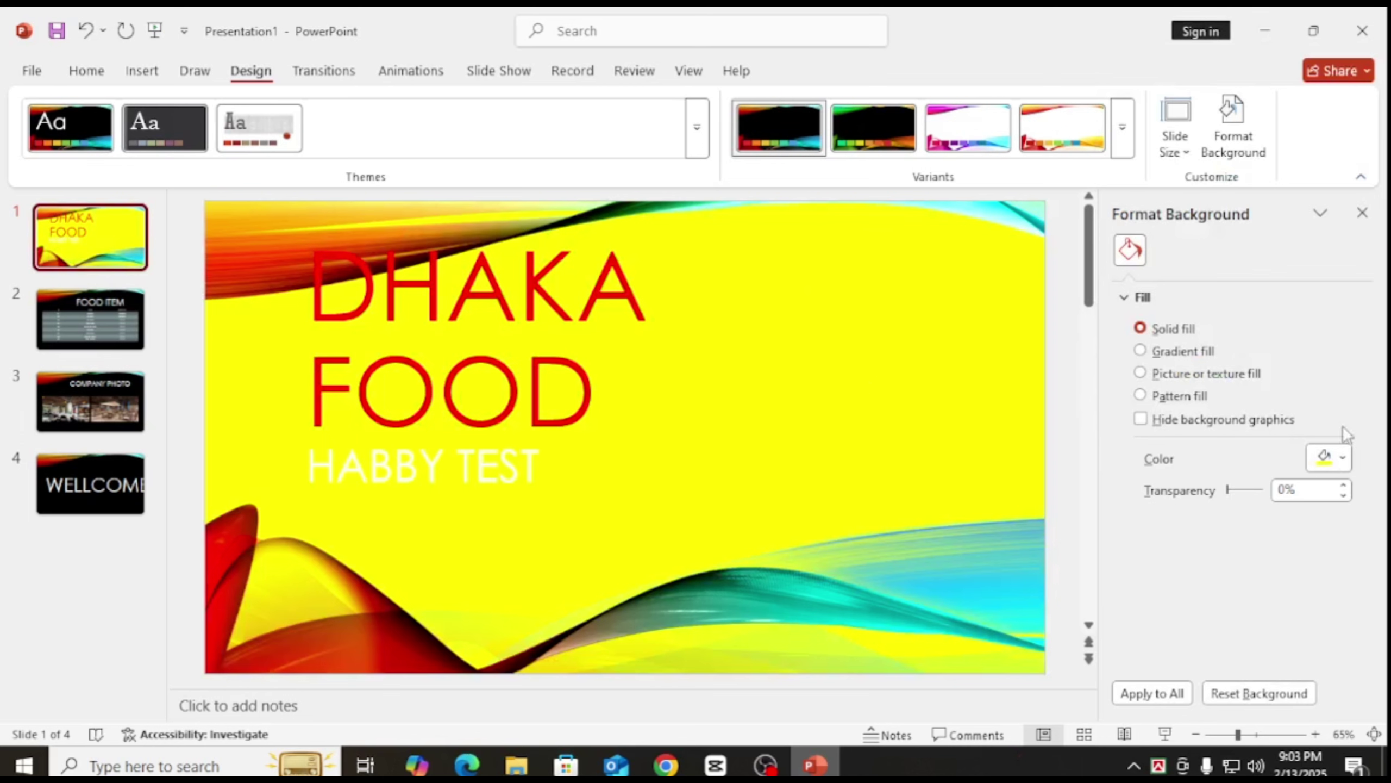
pyautogui.click(1337, 458)
pyautogui.click(1147, 371)
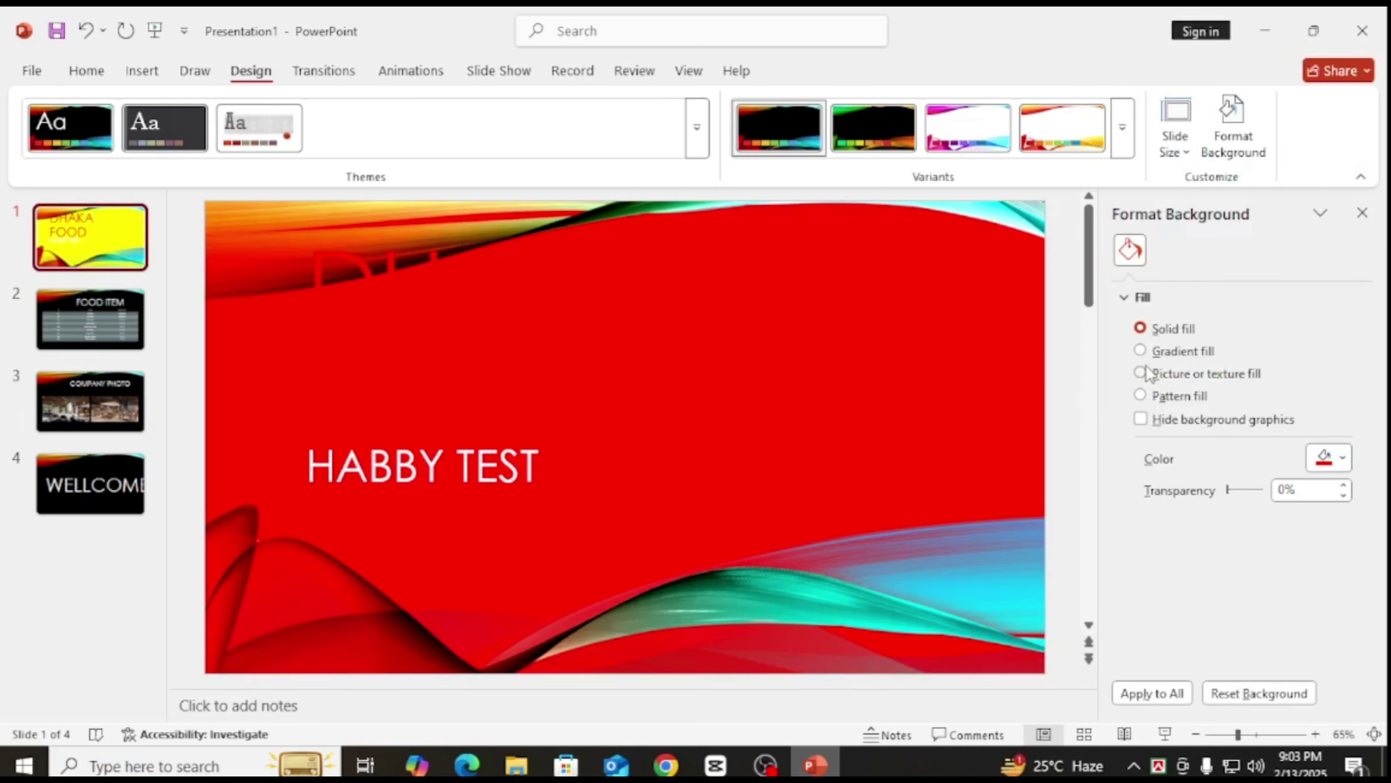
pyautogui.click(1330, 458)
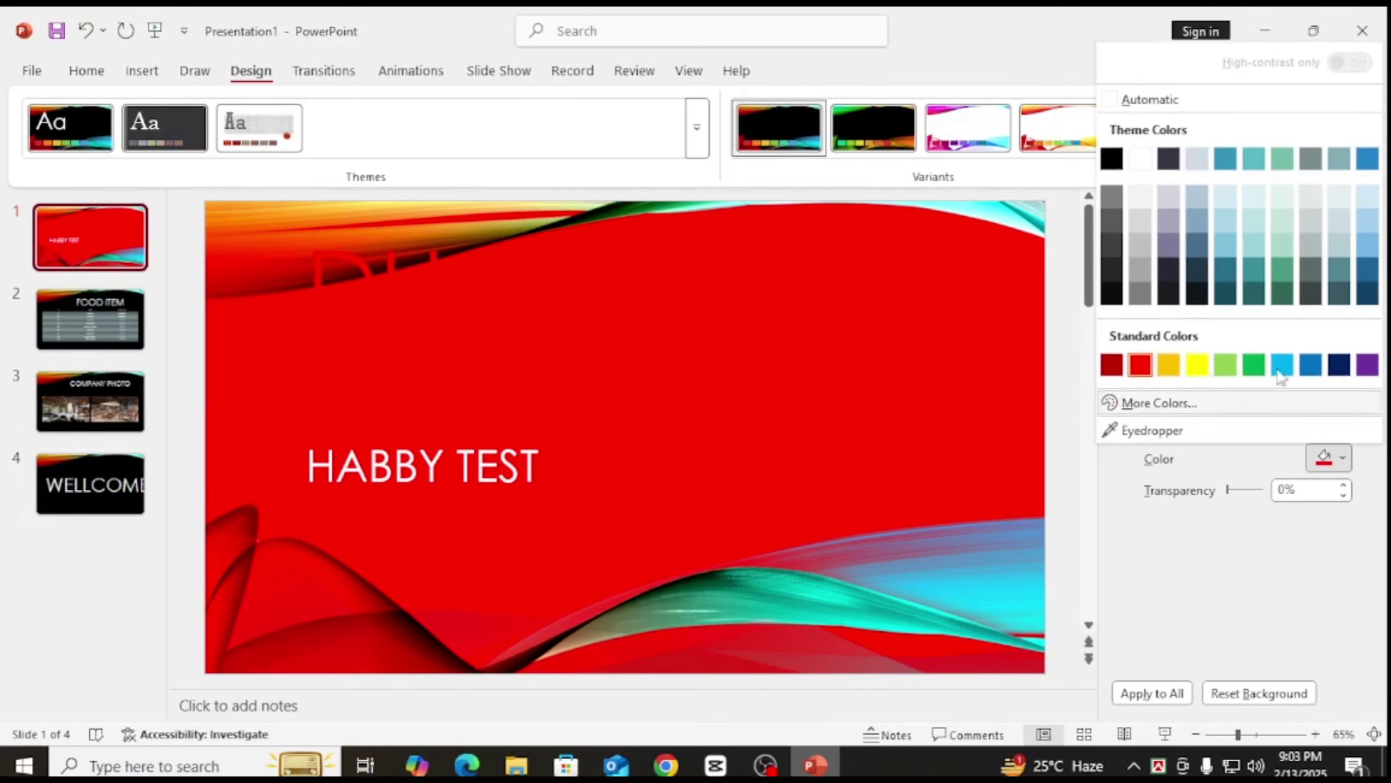
pyautogui.click(1278, 368)
pyautogui.click(1329, 458)
pyautogui.click(1125, 263)
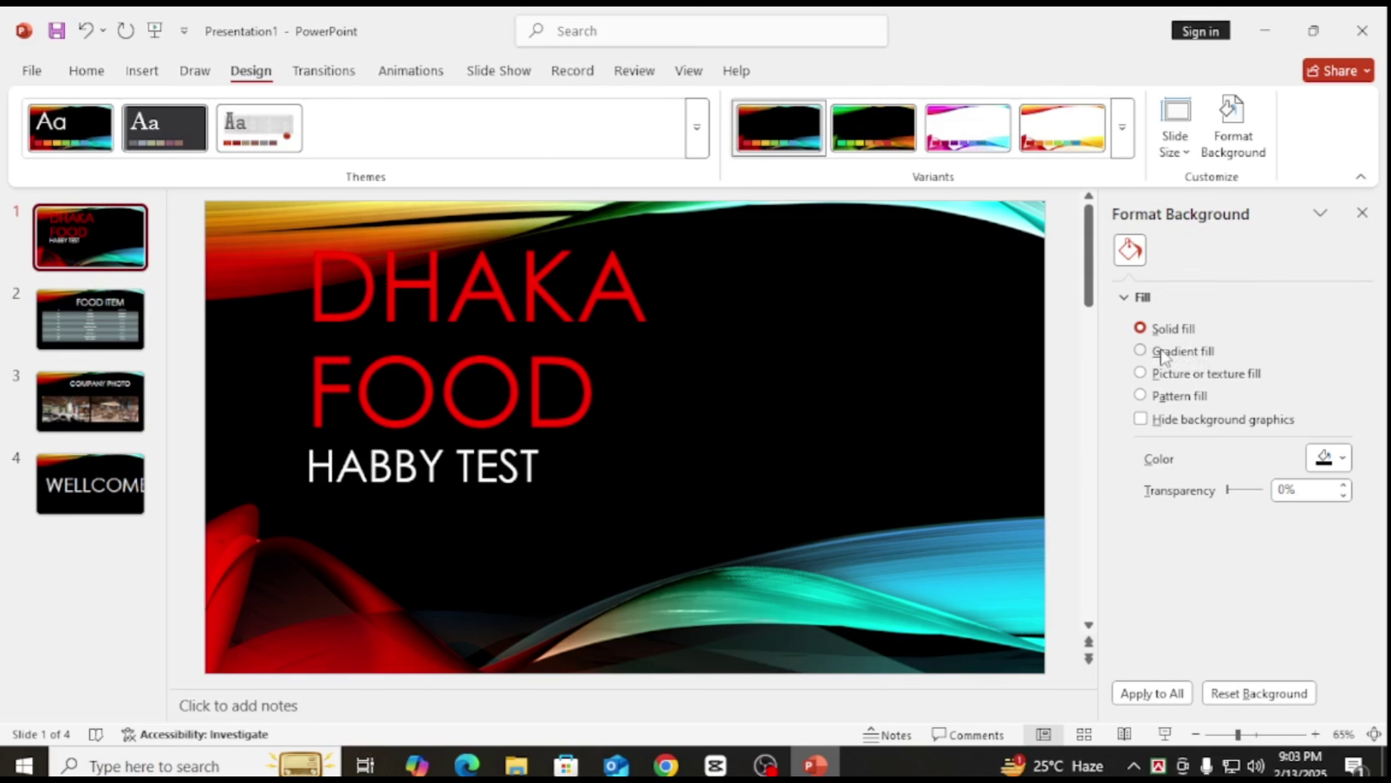
# Give the first slide's background a gradient fill using a teal preset of the Radial type
pyautogui.click(1140, 350)
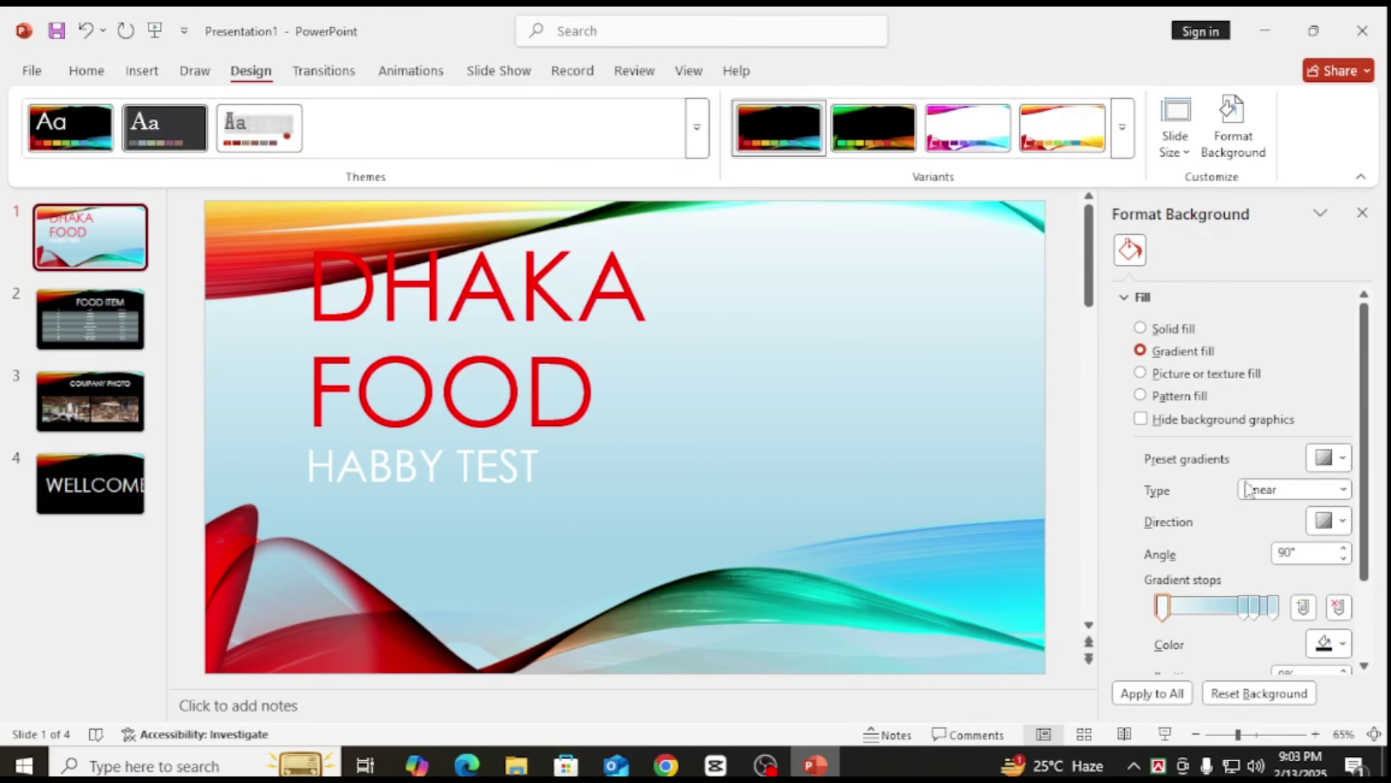
pyautogui.click(1324, 457)
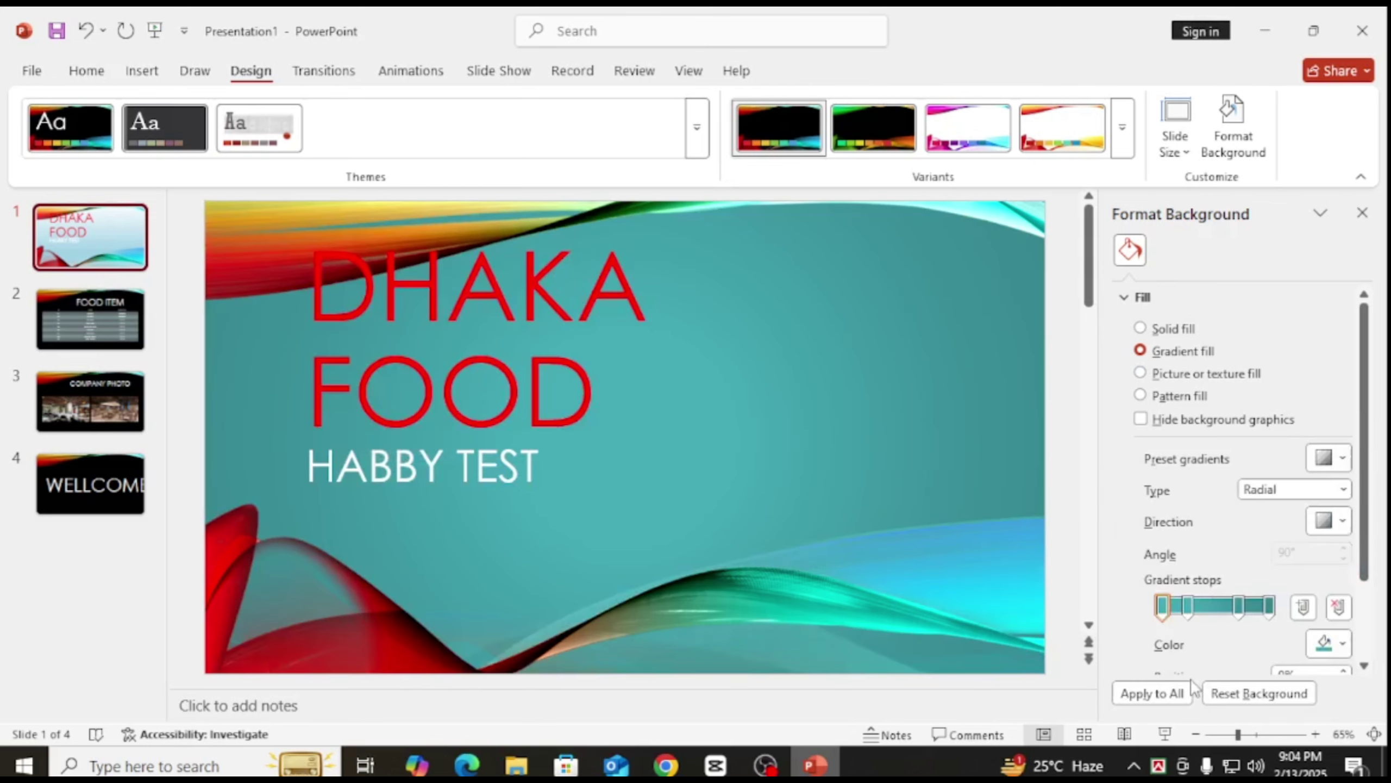
pyautogui.click(1189, 680)
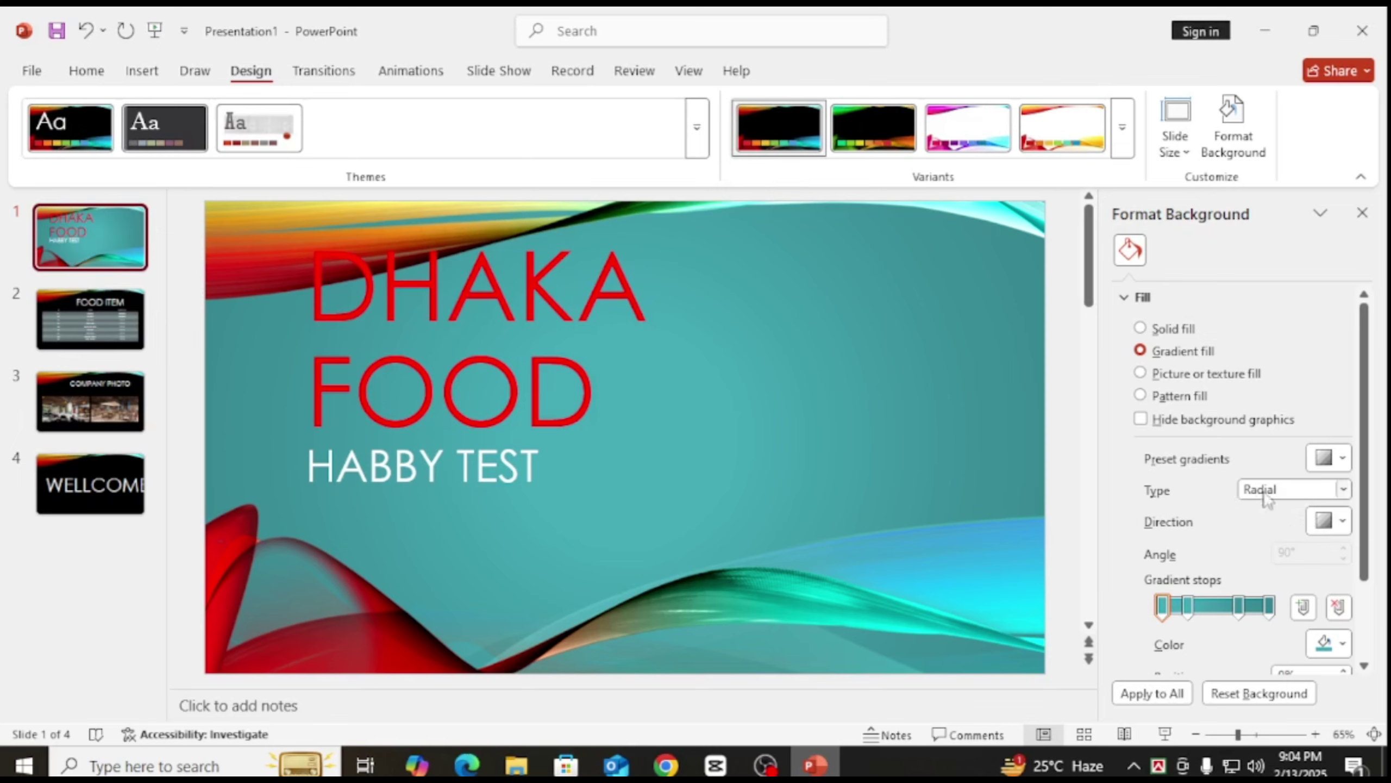
pyautogui.click(1342, 492)
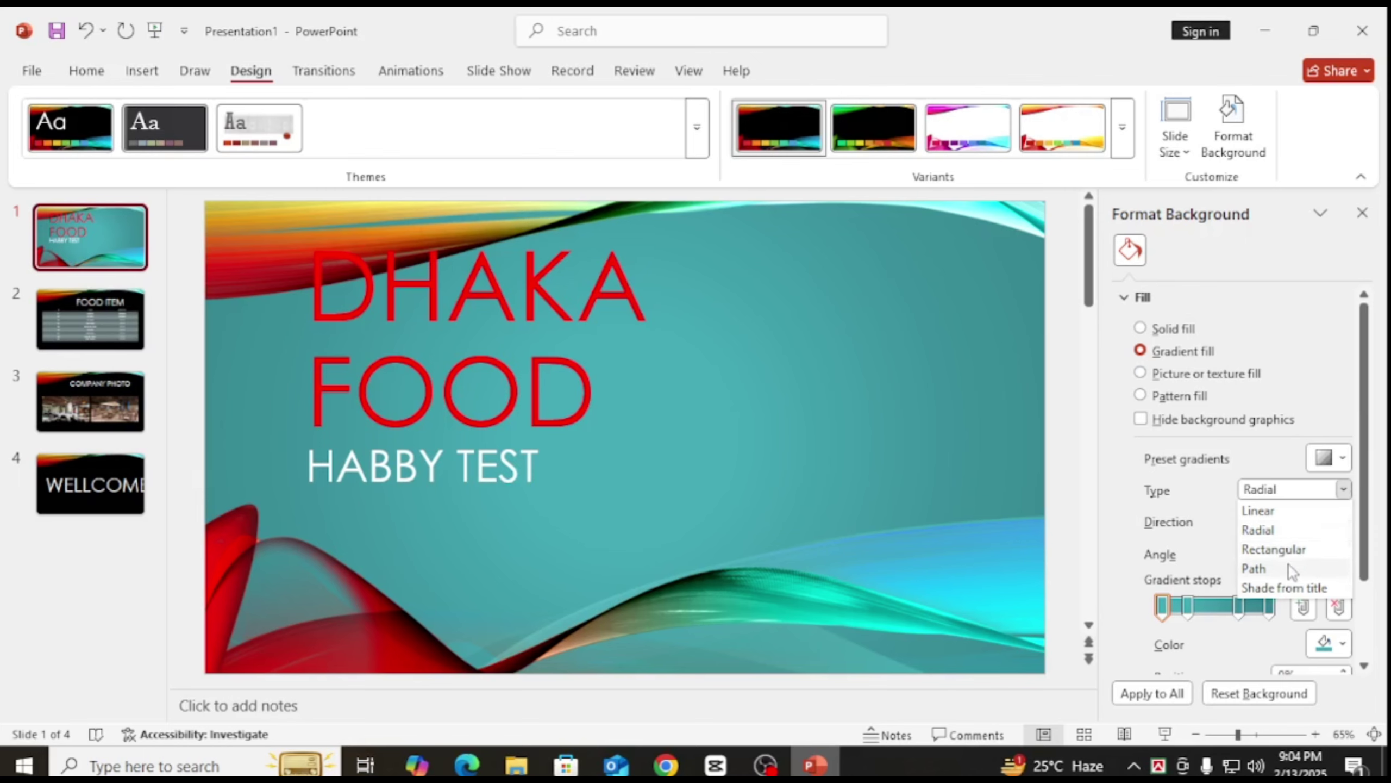
pyautogui.click(1296, 532)
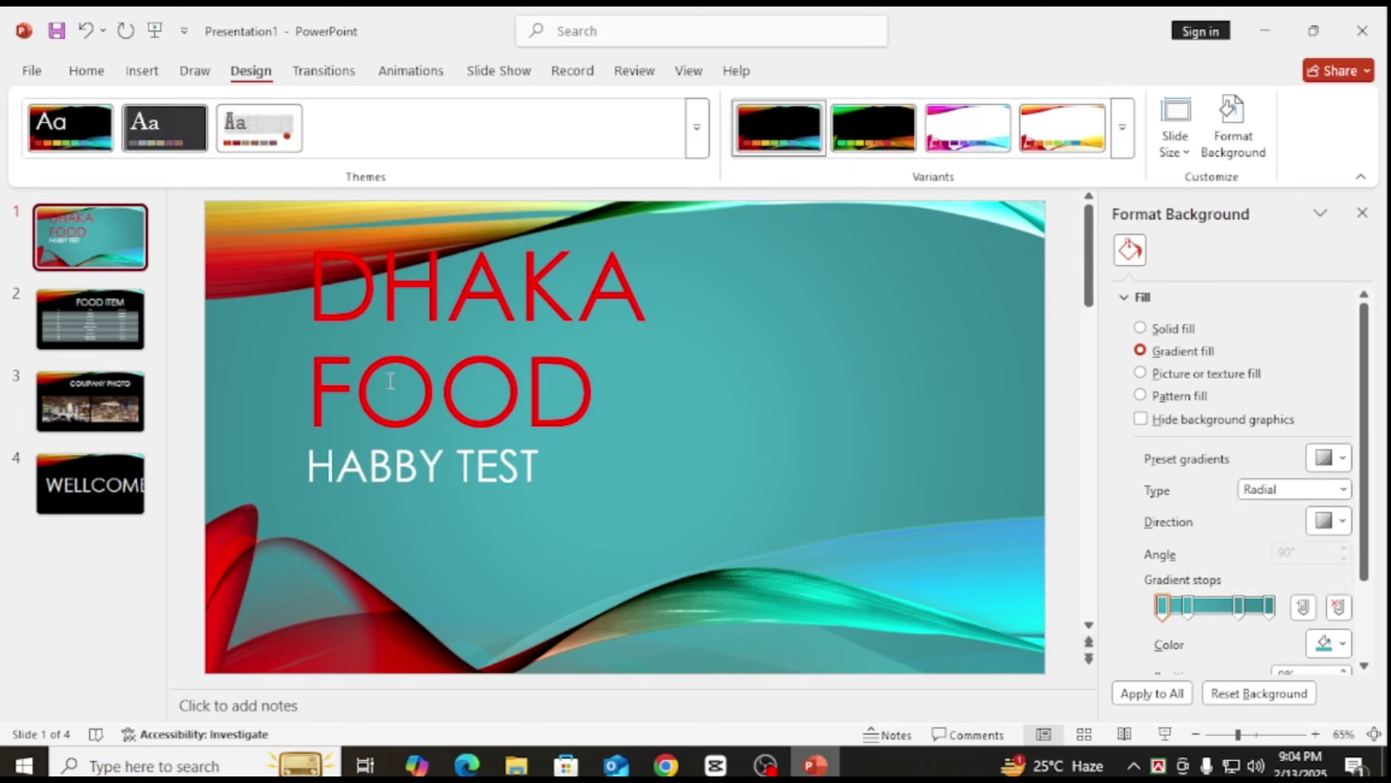
pyautogui.click(1336, 520)
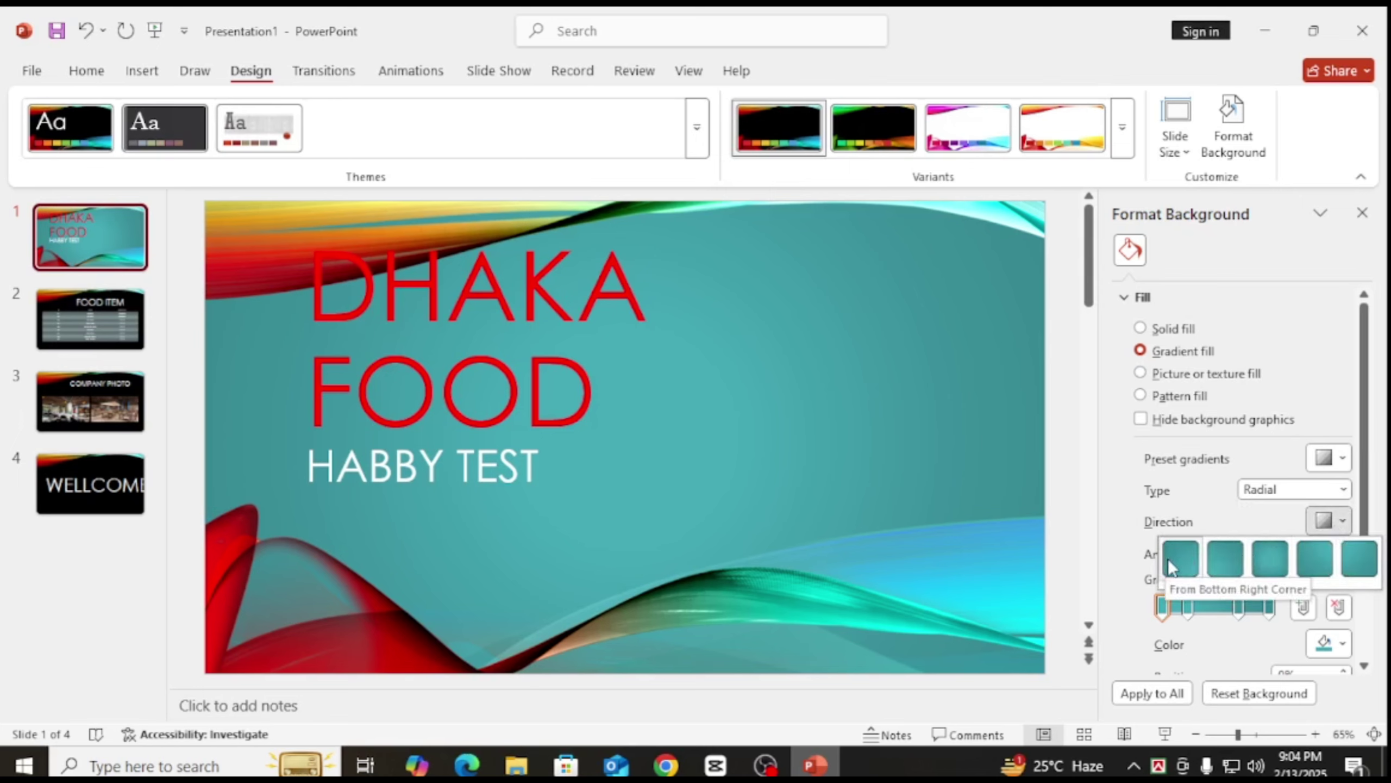
# Remove the last gradient stop, move the one before it to 100% and the middle stop to 54%
pyautogui.click(1163, 609)
pyautogui.click(1269, 606)
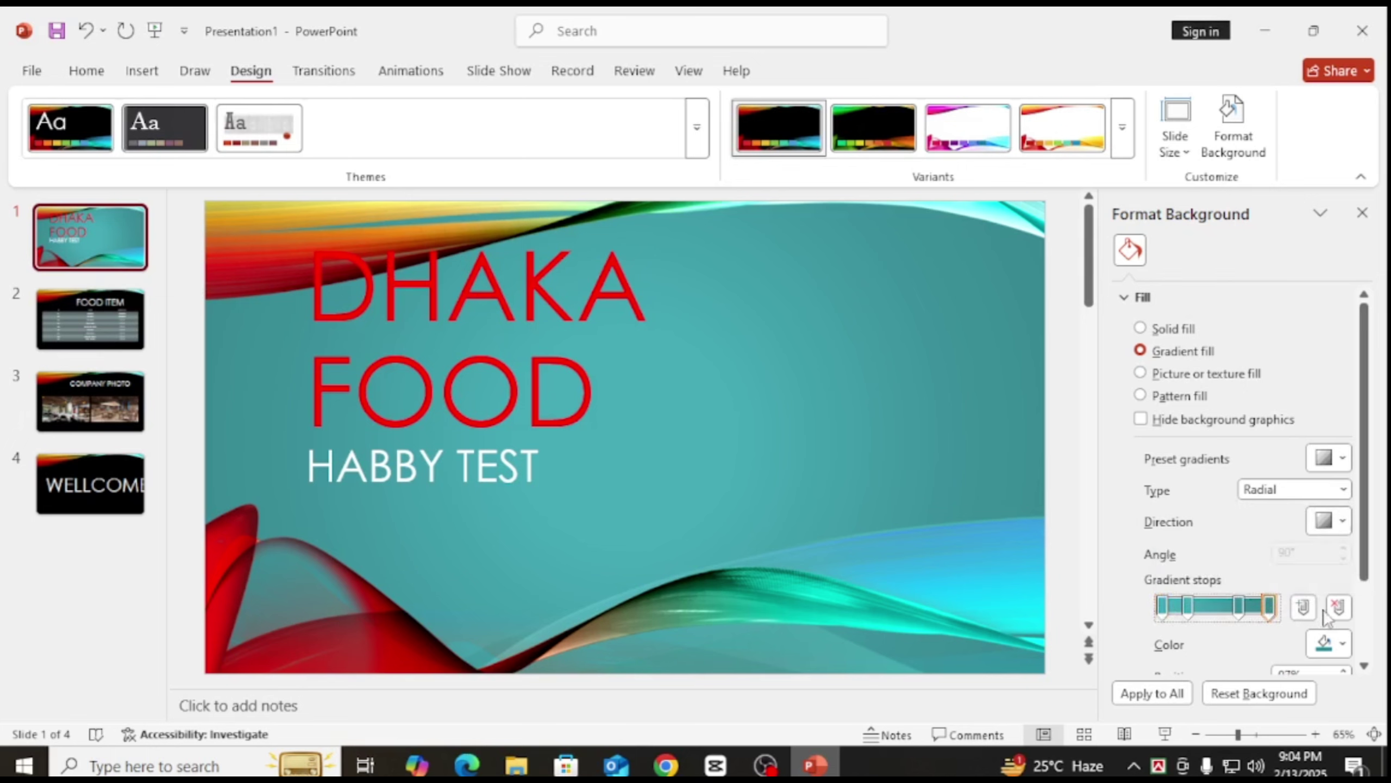
pyautogui.click(1338, 607)
pyautogui.moveTo(1239, 605); pyautogui.dragTo(1274, 605)
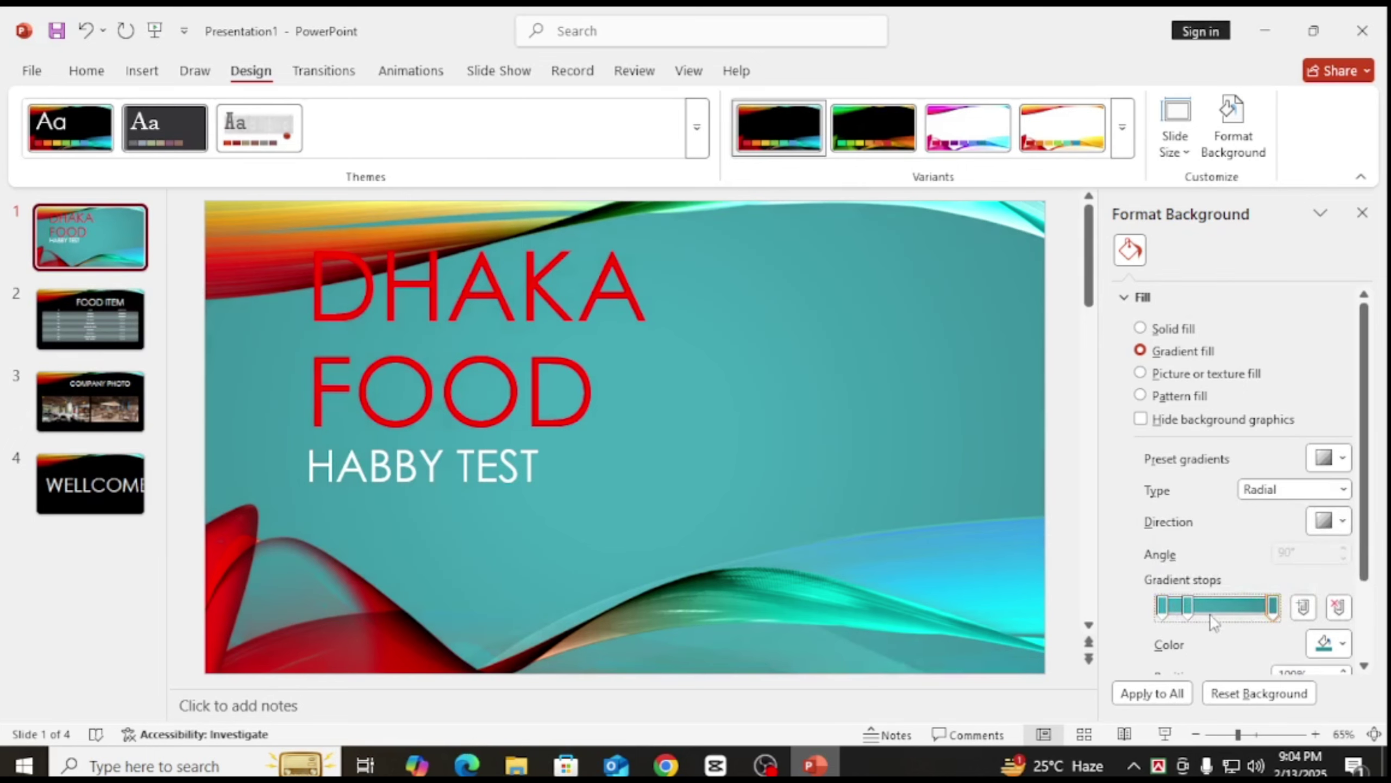
pyautogui.click(1187, 606)
pyautogui.moveTo(1188, 606); pyautogui.dragTo(1223, 609)
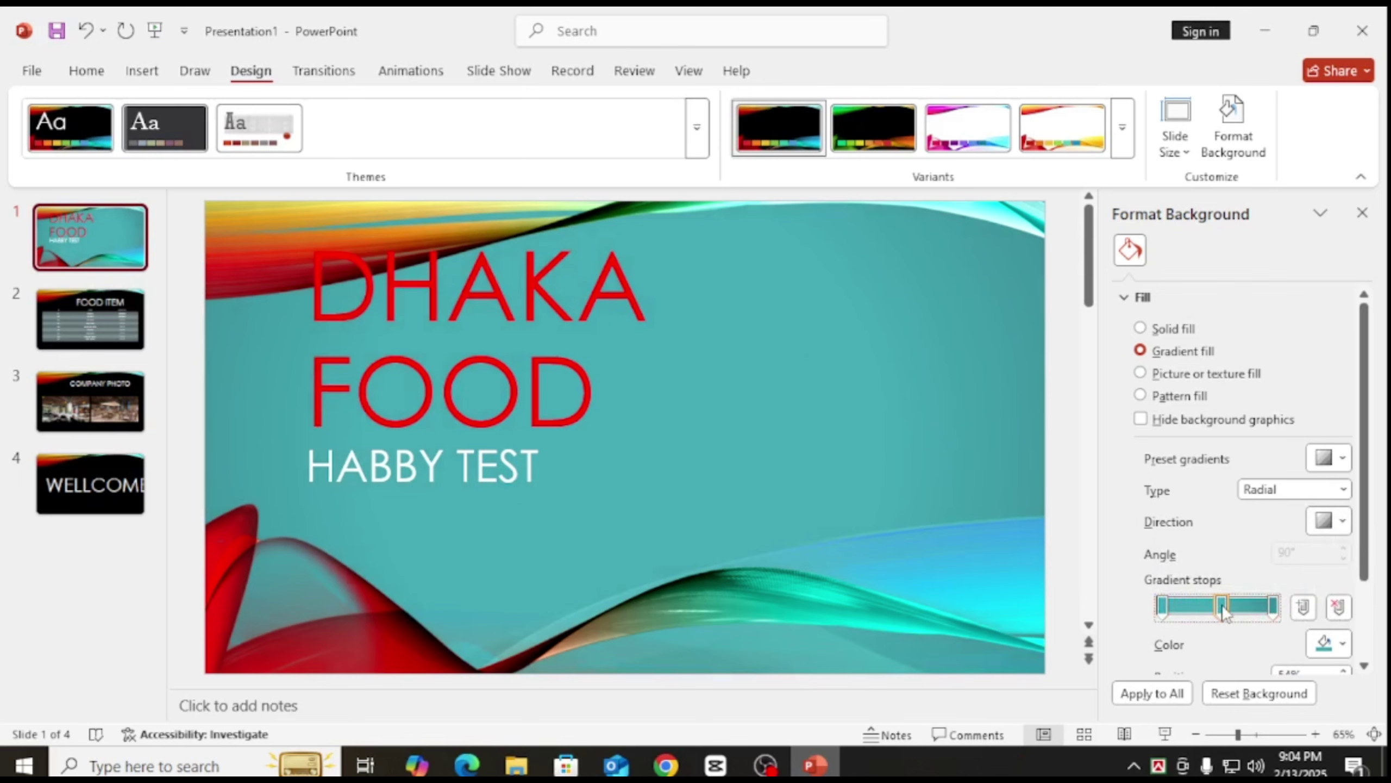
# Color the background's middle gradient stop yellow, the last one red and the first one green
pyautogui.click(1325, 646)
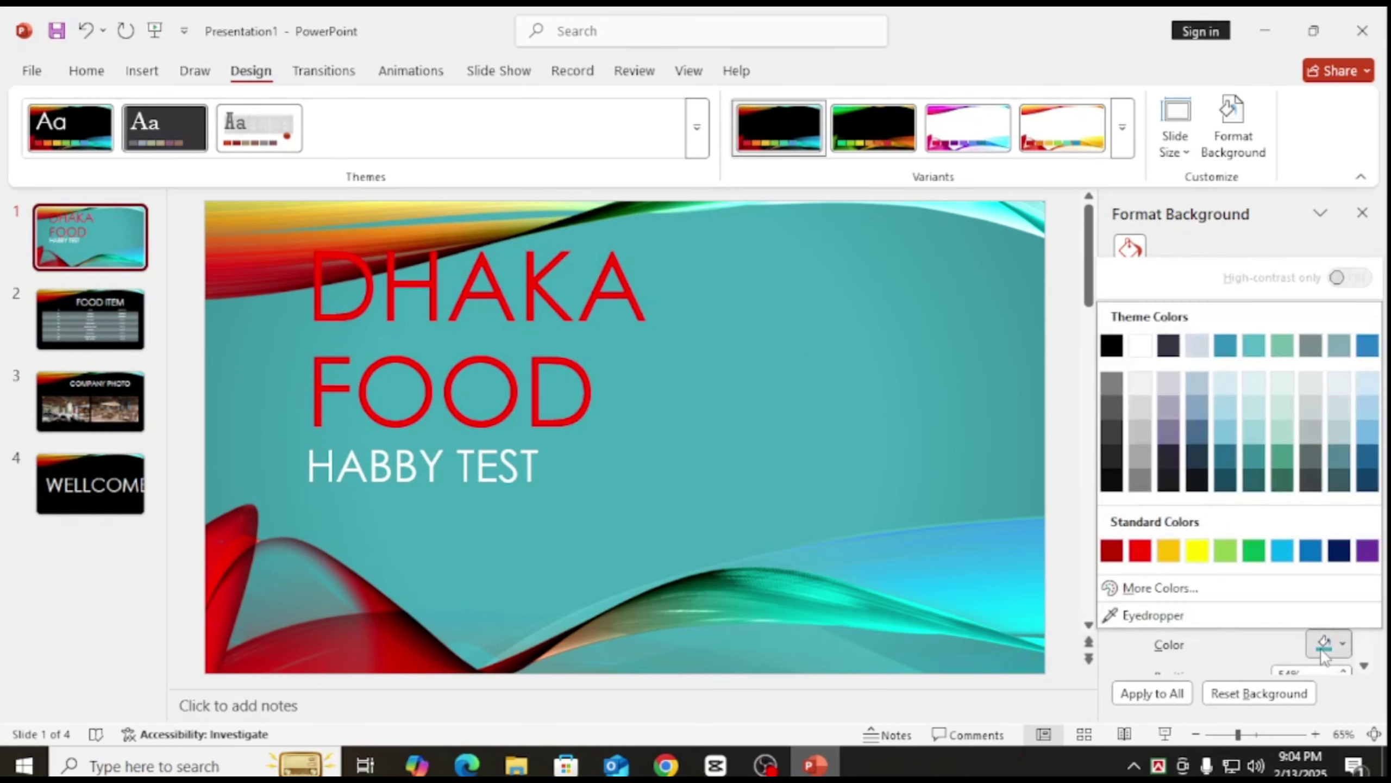
pyautogui.click(1200, 548)
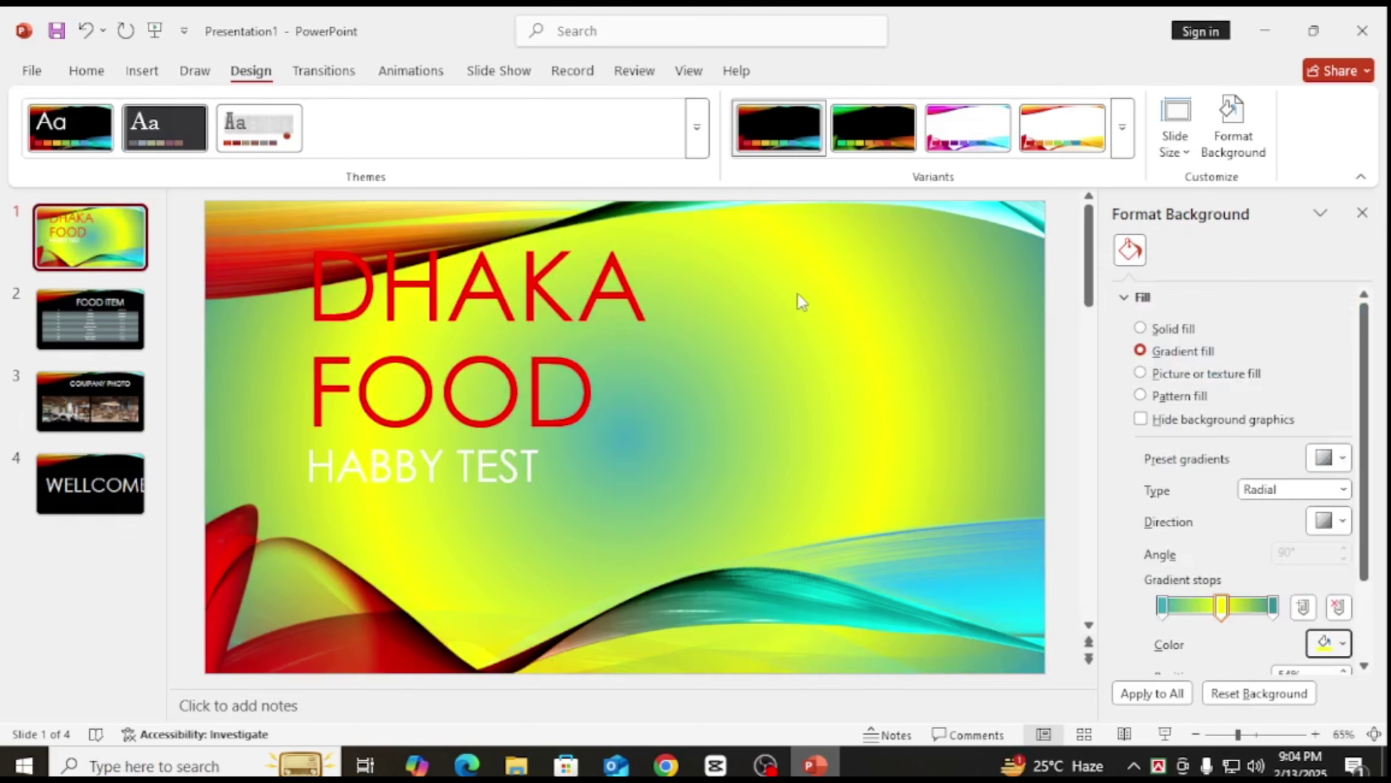
pyautogui.click(1272, 605)
pyautogui.click(1328, 647)
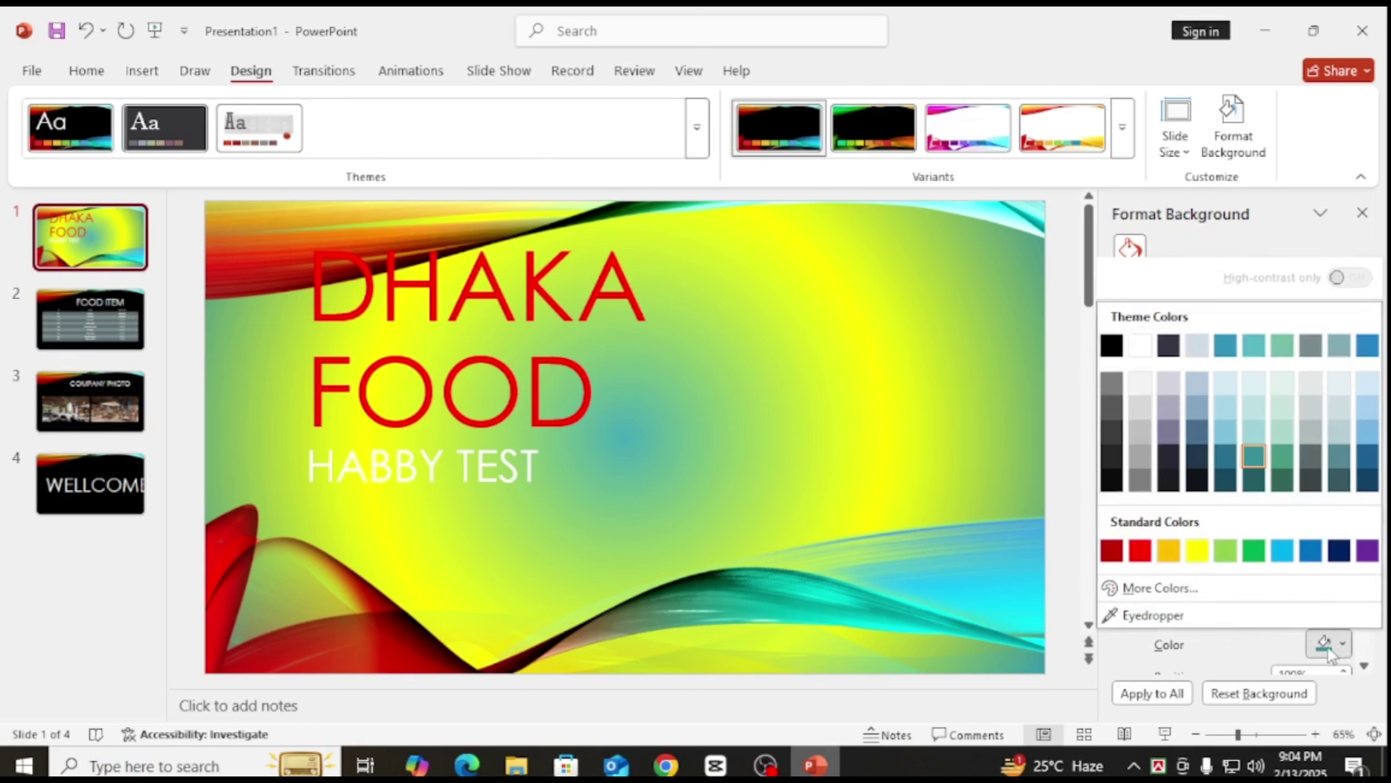
pyautogui.click(1140, 550)
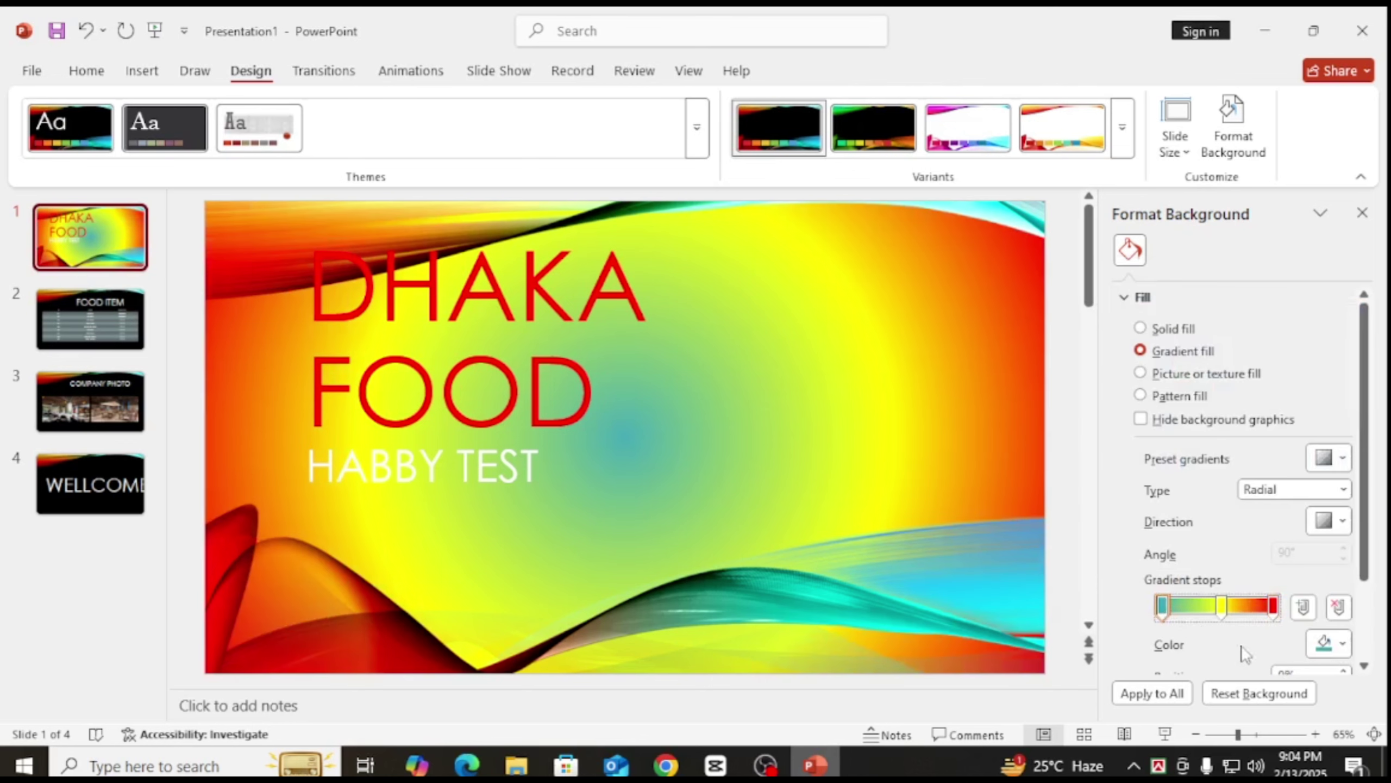
pyautogui.click(1329, 644)
pyautogui.click(1250, 548)
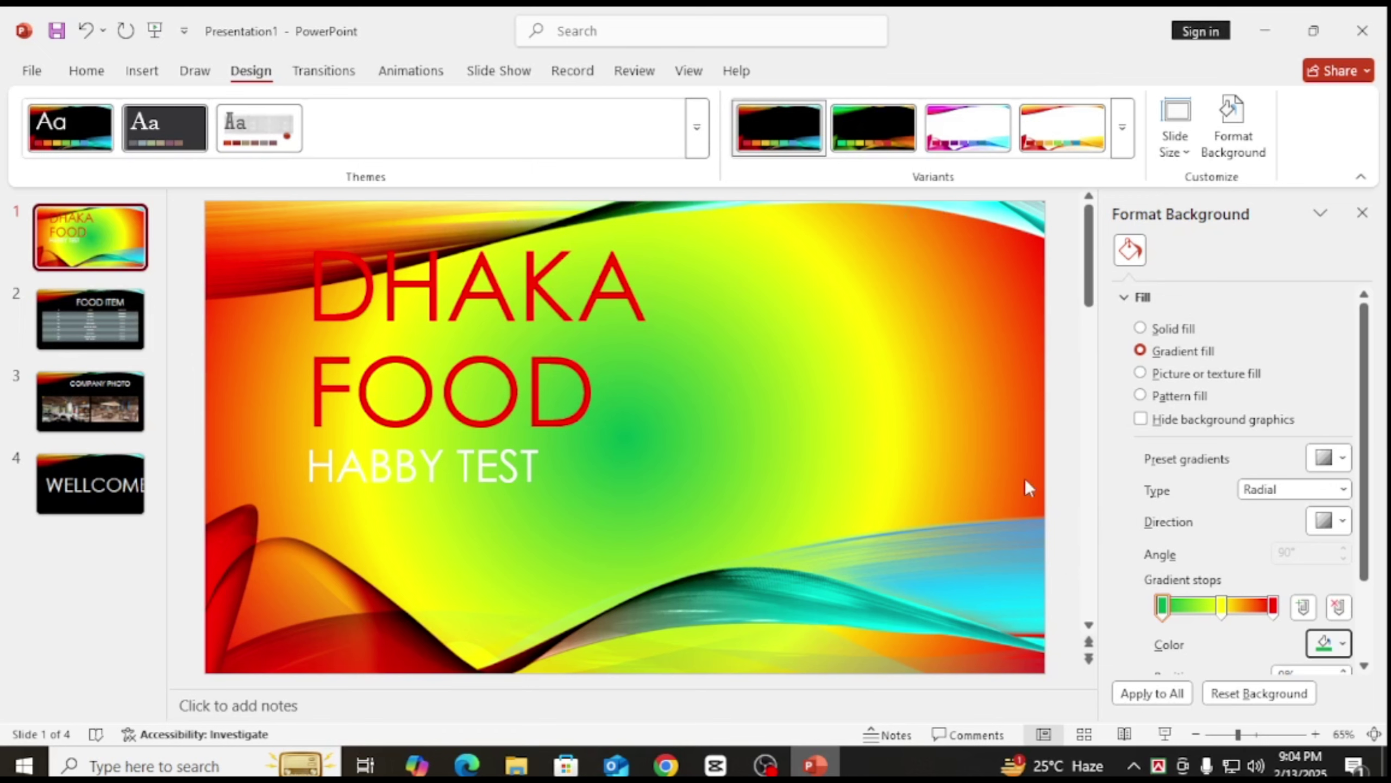
# Change the background gradient's type to Linear and set its angle to 90°
pyautogui.click(1331, 491)
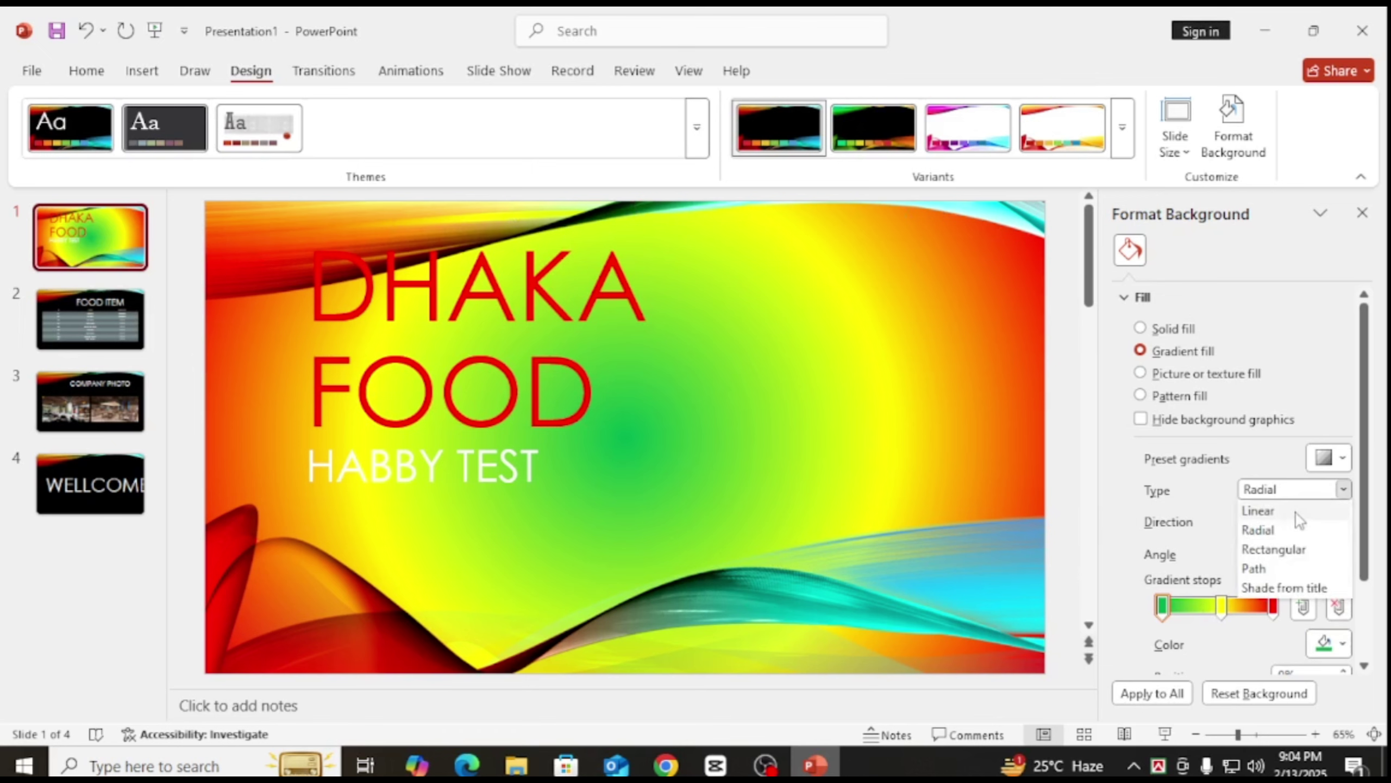
pyautogui.click(1288, 508)
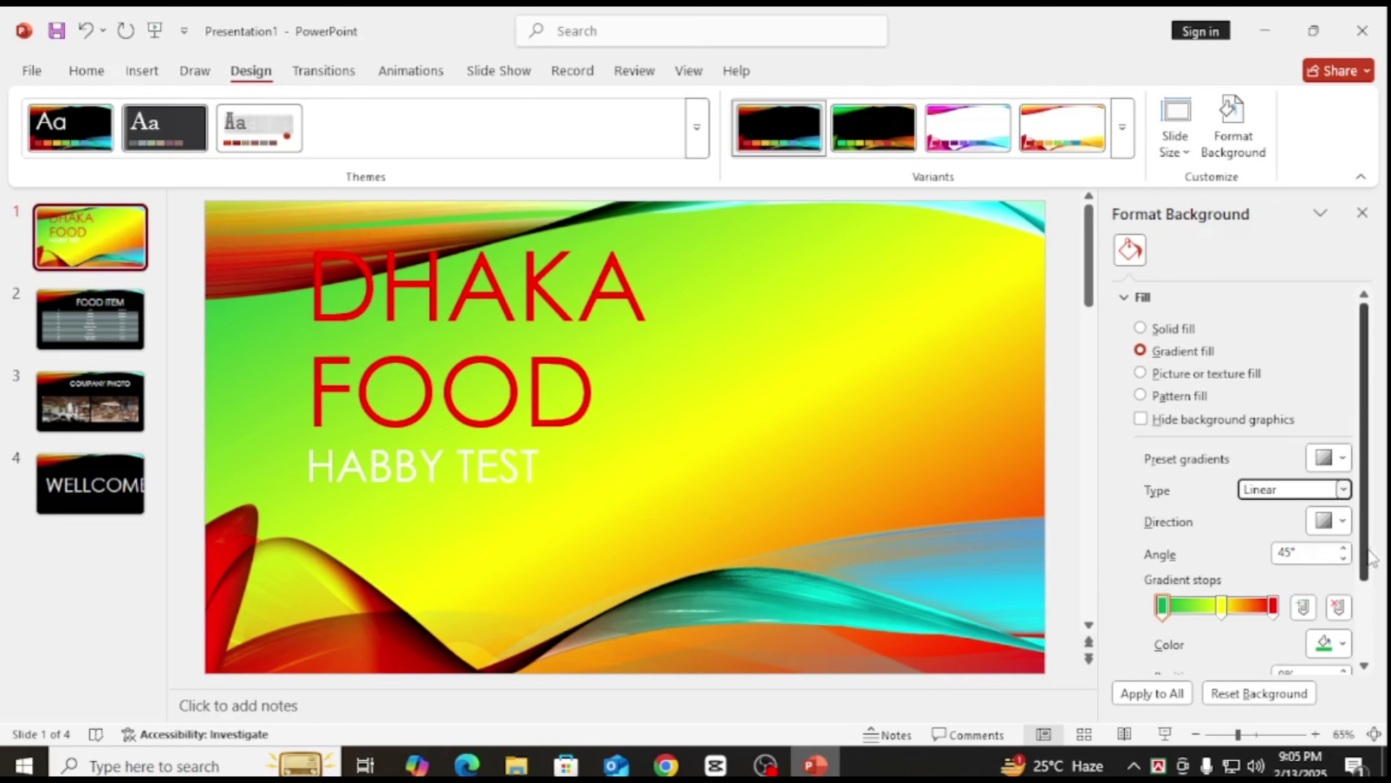
pyautogui.click(1342, 549)
pyautogui.click(1343, 548)
pyautogui.click(1343, 548)
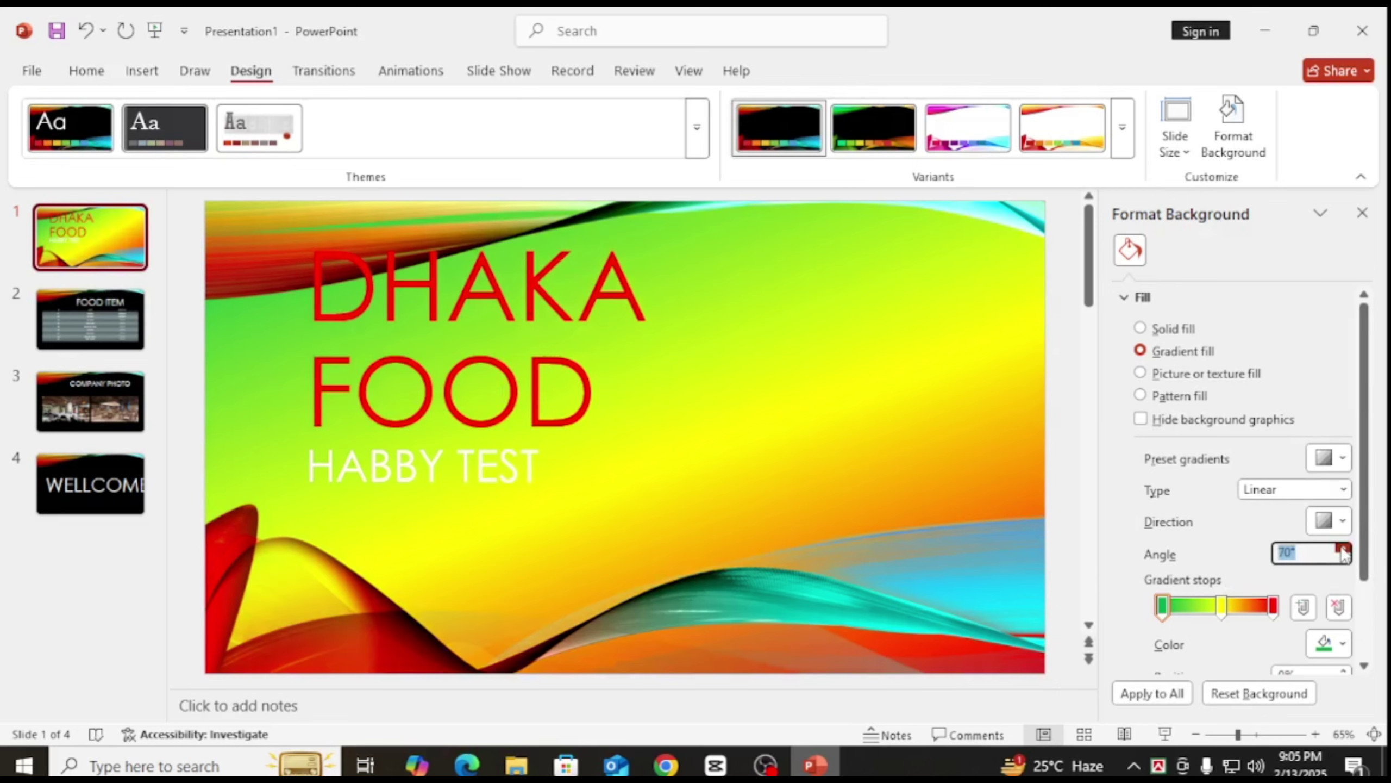
pyautogui.click(1343, 548)
pyautogui.click(1343, 548)
pyautogui.click(1343, 548)
pyautogui.click(1343, 559)
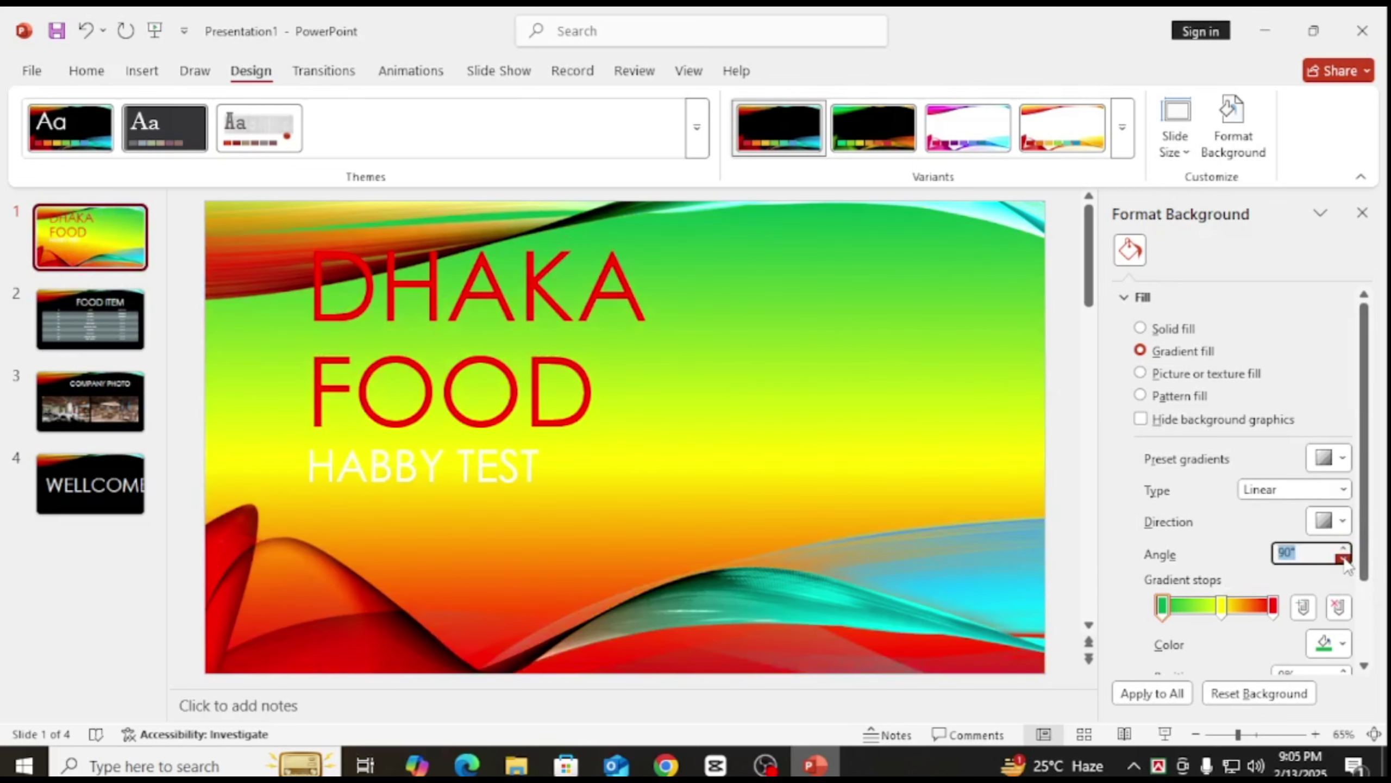
# Move the green gradient stop to 13% with its brightness at 0%
pyautogui.scroll(-2, 1260, 548)
pyautogui.moveTo(1161, 605); pyautogui.dragTo(1220, 615)
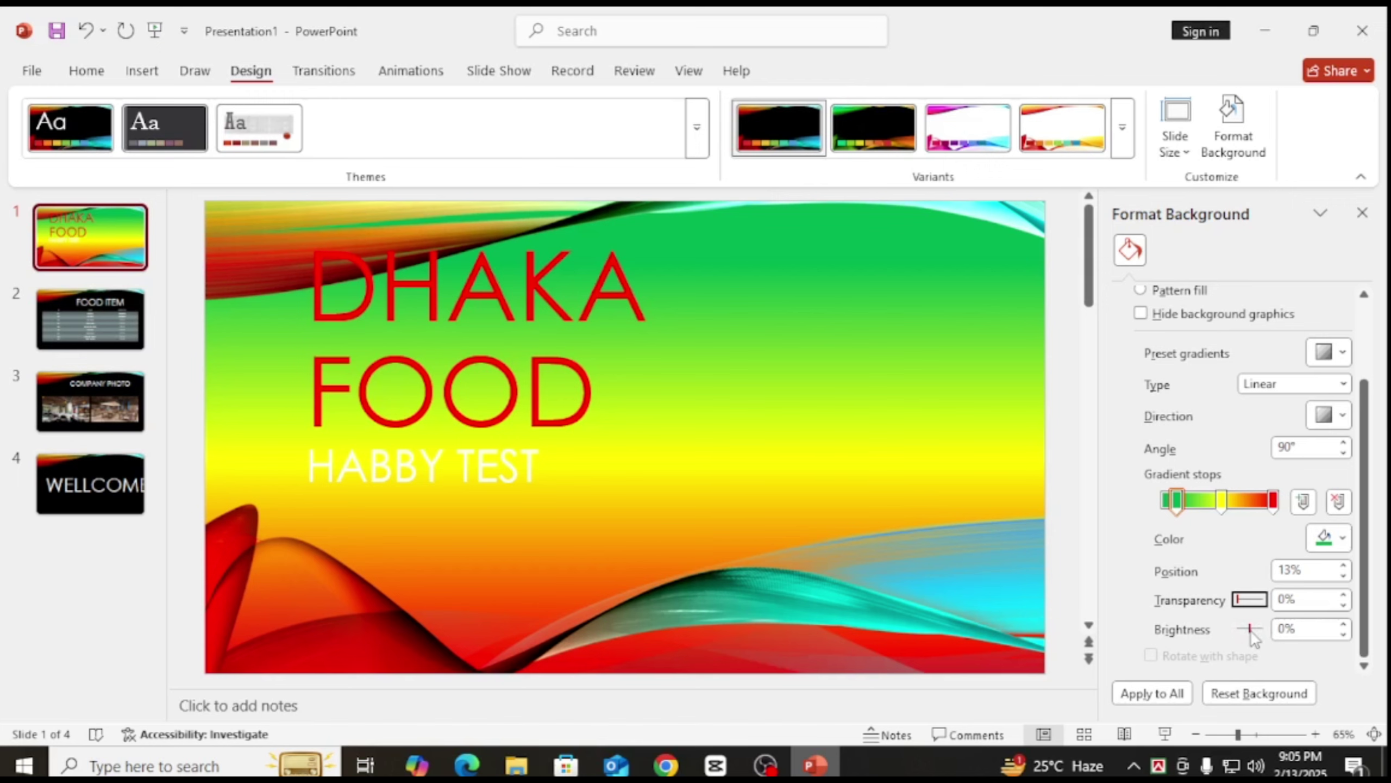
pyautogui.moveTo(1251, 630)
pyautogui.mouseDown()
pyautogui.moveTo(1263, 631)
pyautogui.moveTo(1241, 640)
pyautogui.moveTo(1251, 631)
pyautogui.mouseUp()
pyautogui.click(1331, 629)
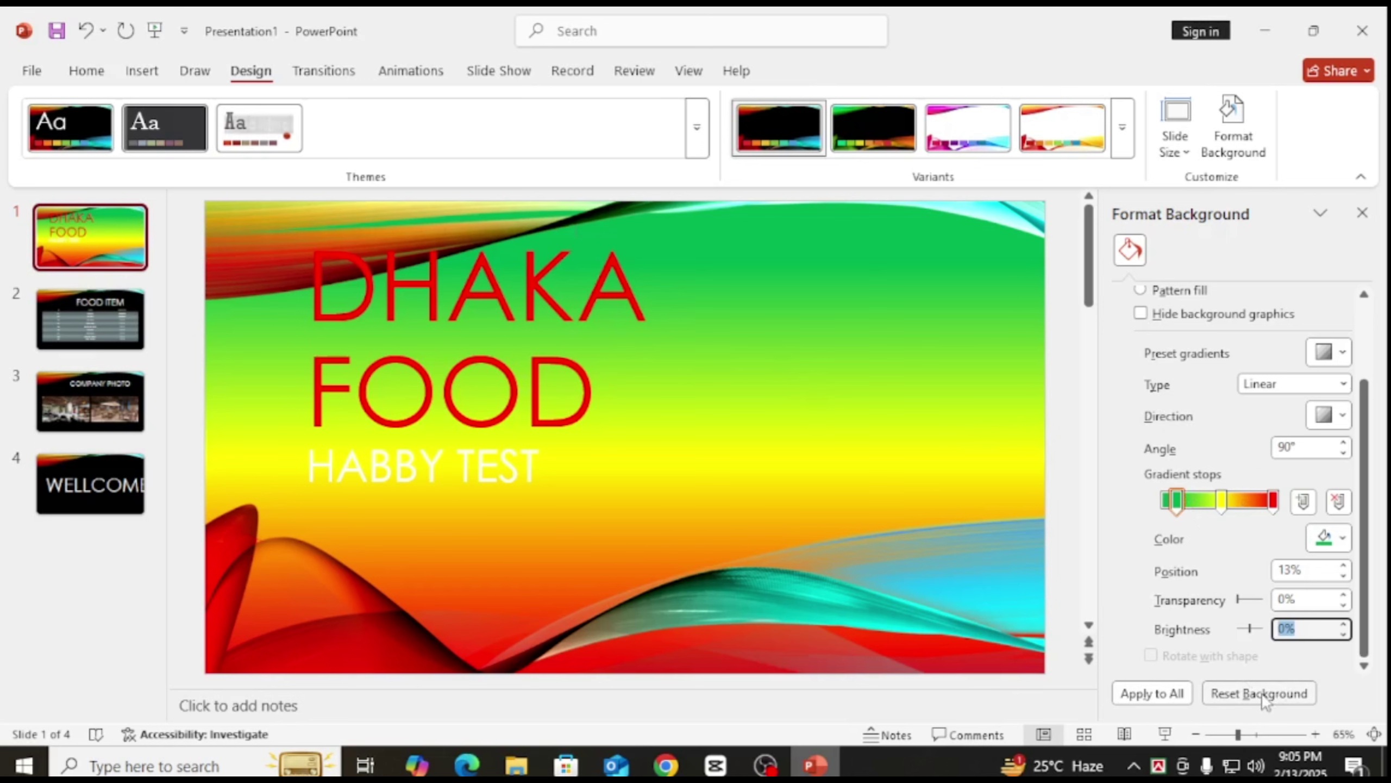
# Switch the title slide's background to a picture or texture fill and apply the fish fossil texture
pyautogui.scroll(2, 1213, 468)
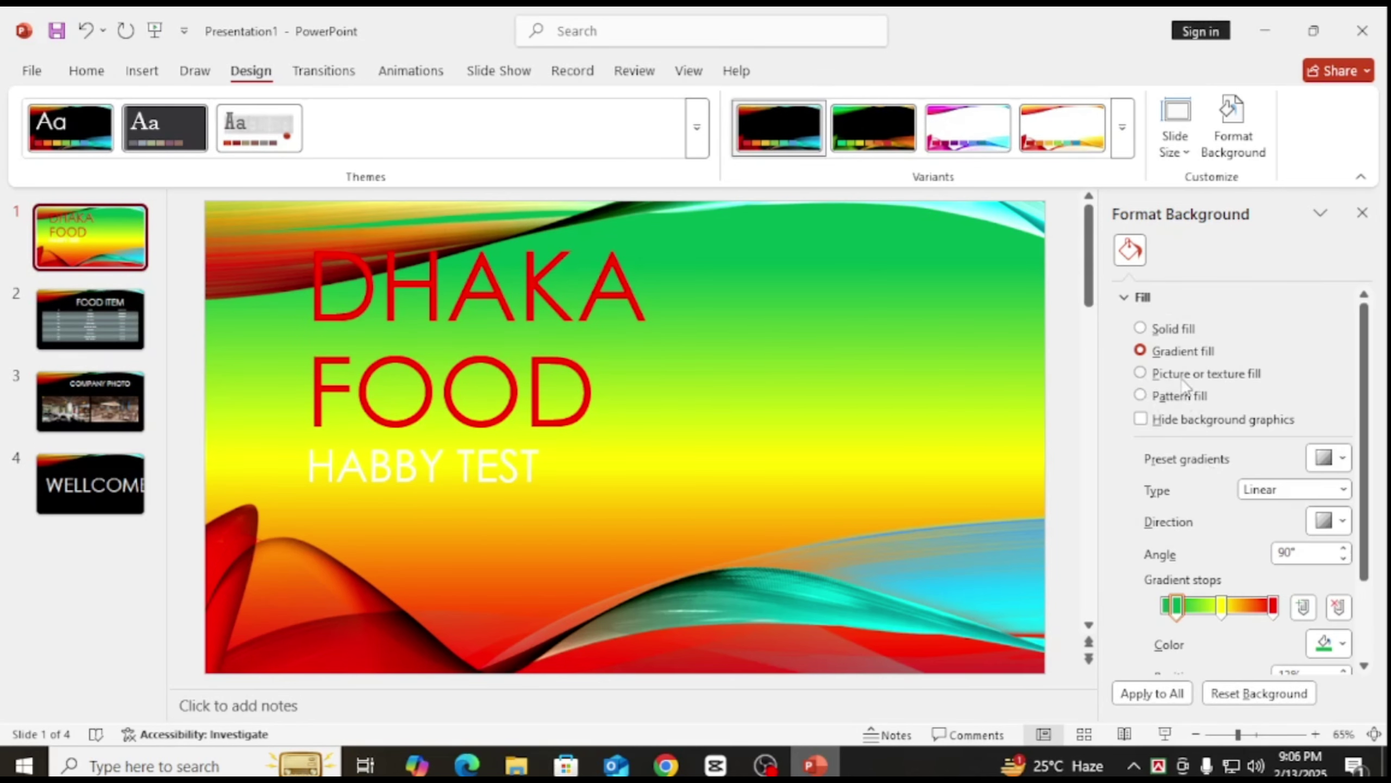
pyautogui.click(1182, 377)
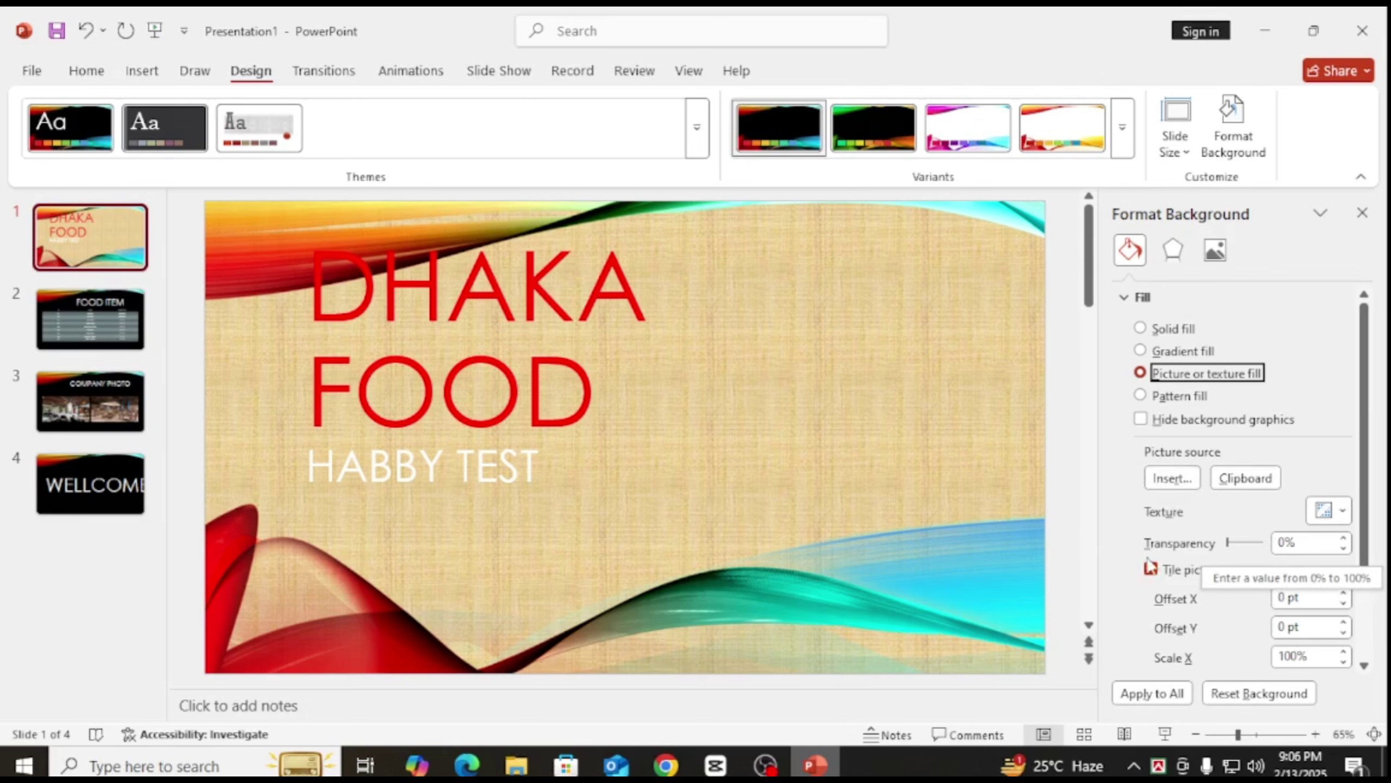
pyautogui.click(1336, 515)
pyautogui.click(1060, 187)
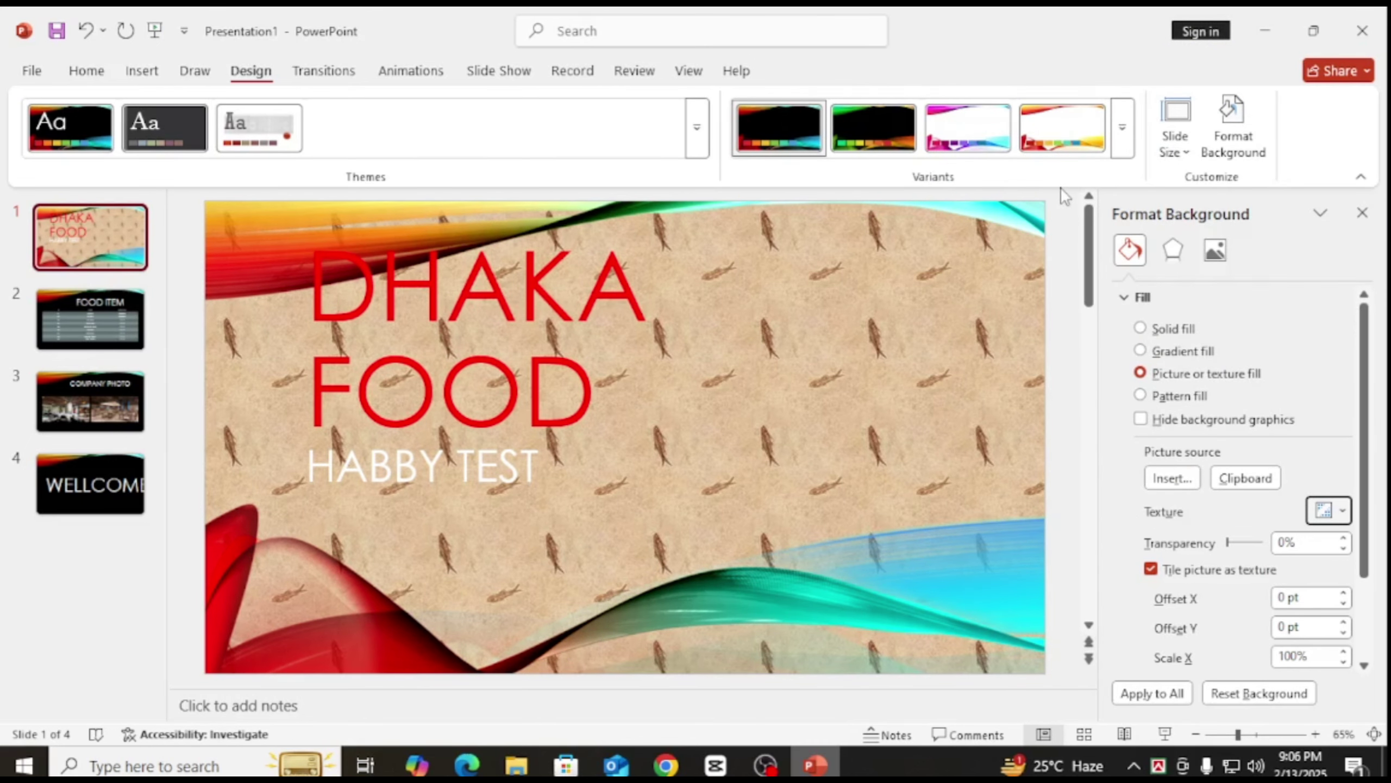
pyautogui.scroll(-2, 1278, 566)
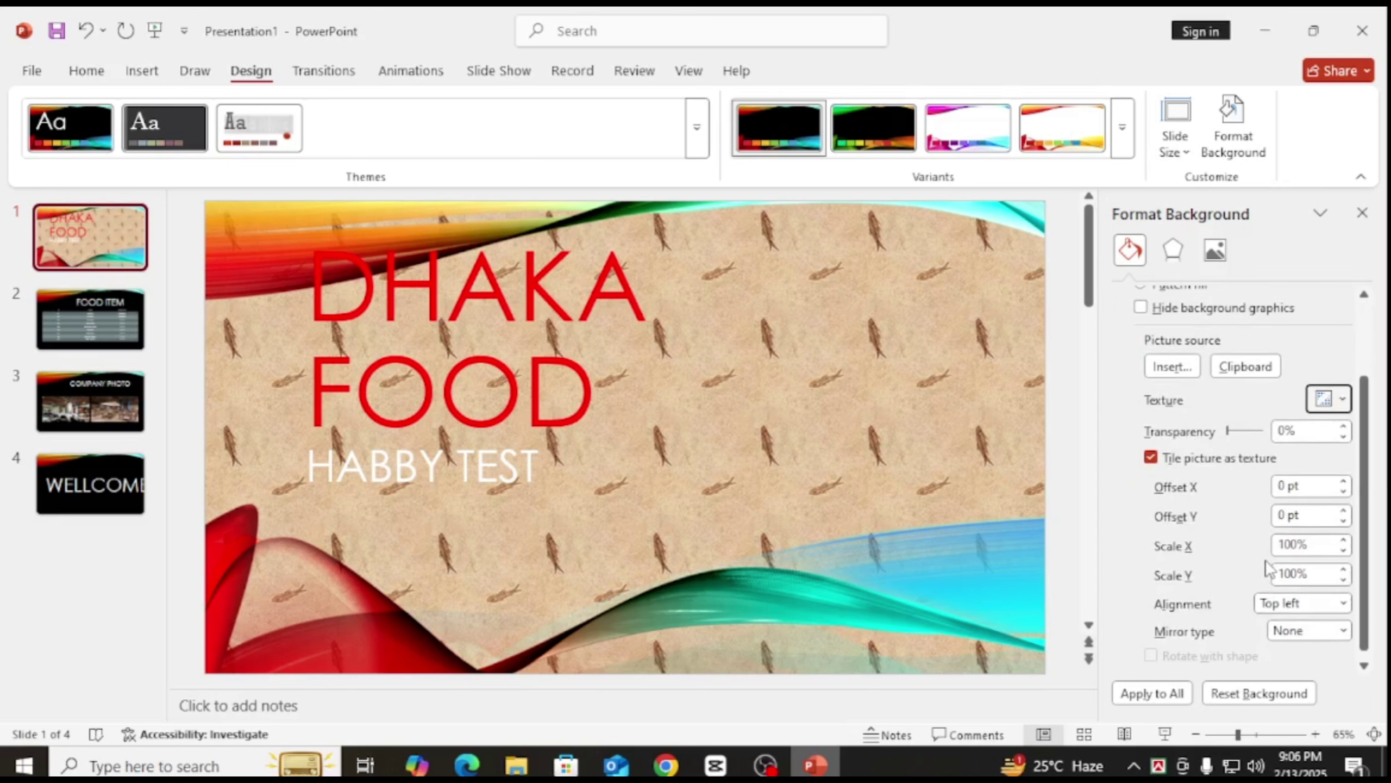
pyautogui.scroll(2, 1202, 534)
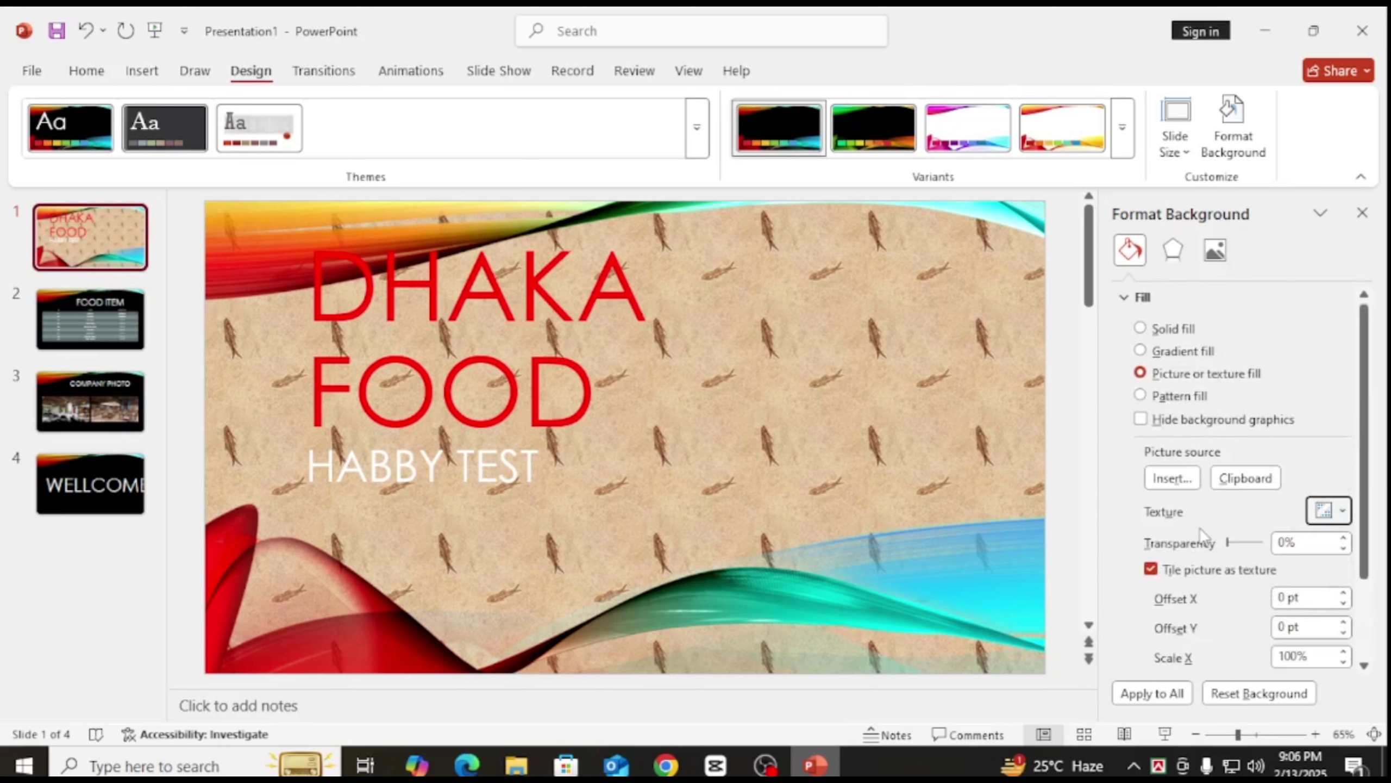
# Give the title slide a pattern fill, try several striped and checkered patterns, and settle on the first sparse dotted pattern
pyautogui.click(1140, 395)
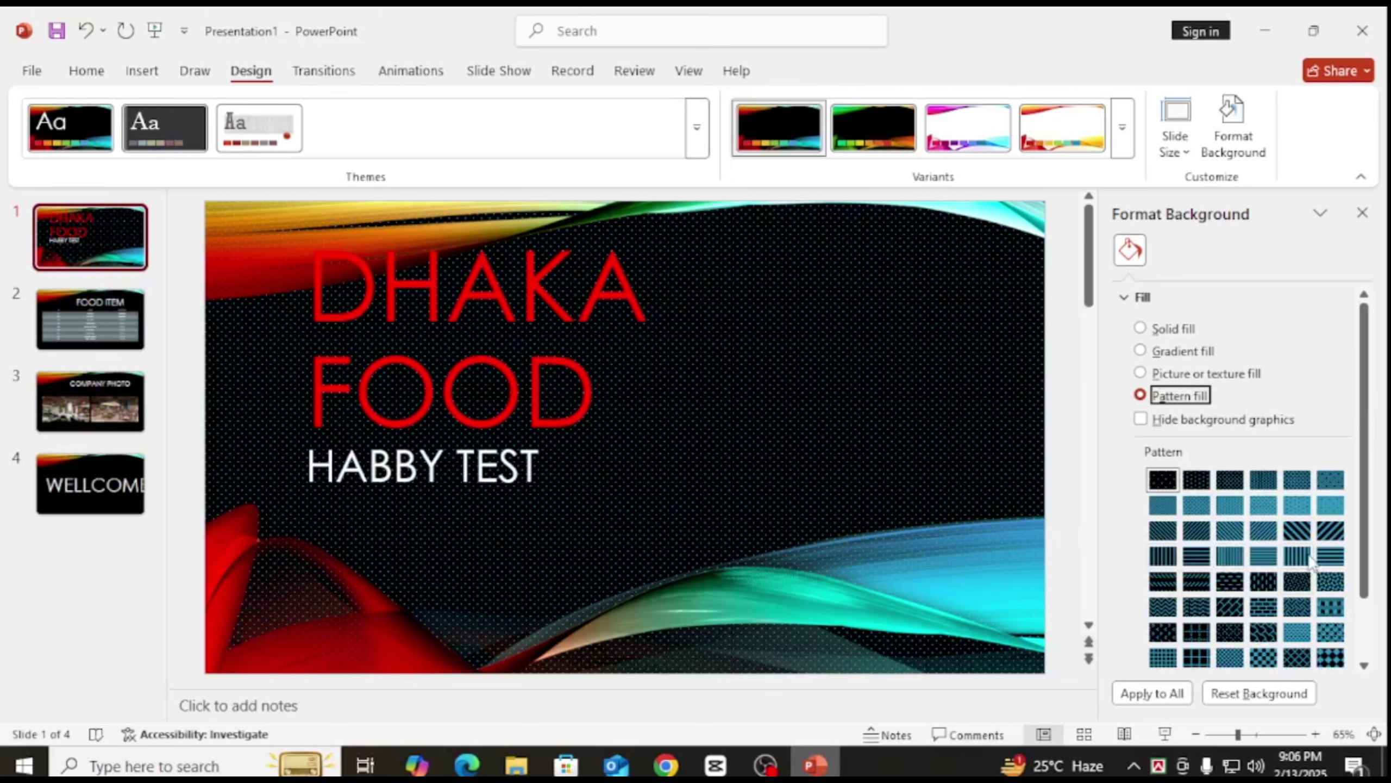
pyautogui.click(1297, 530)
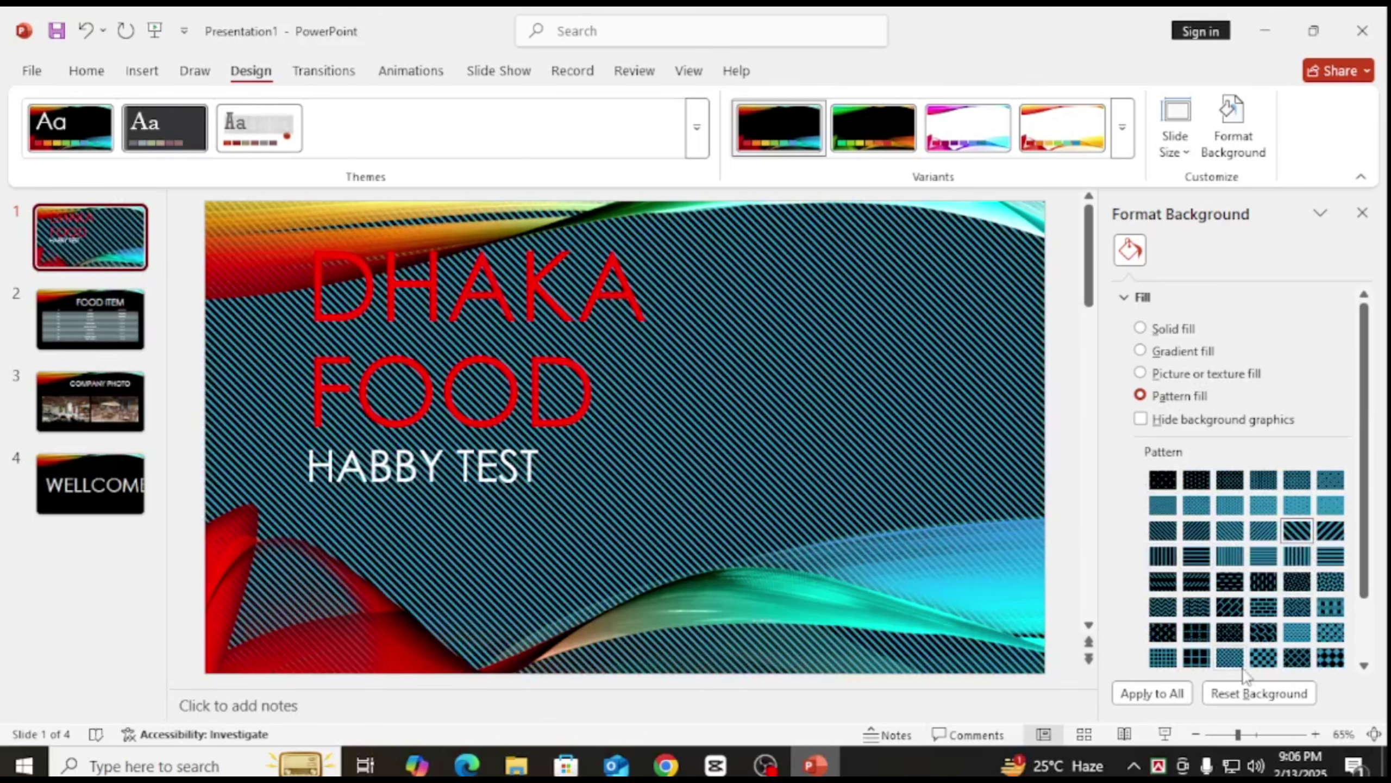
pyautogui.click(1202, 587)
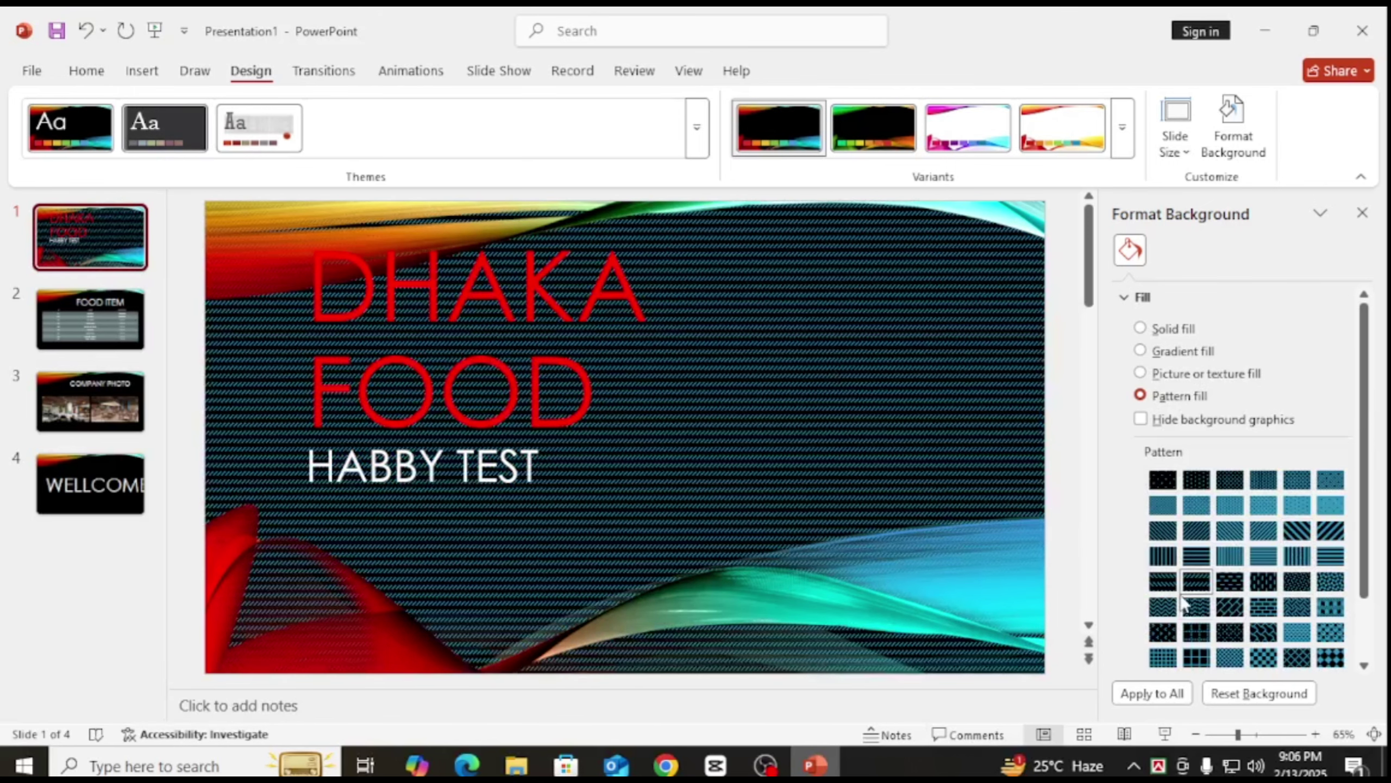
pyautogui.click(1162, 582)
pyautogui.click(1237, 613)
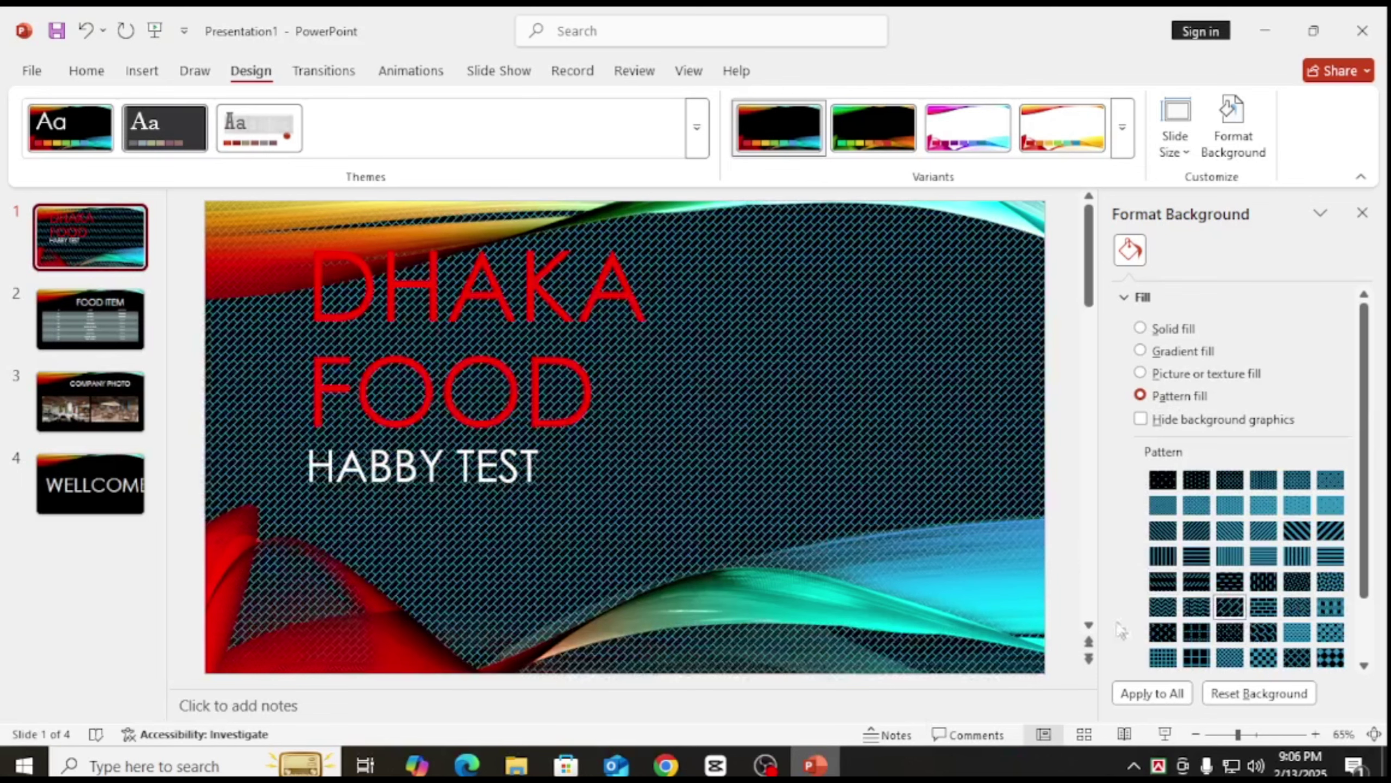
pyautogui.click(1256, 658)
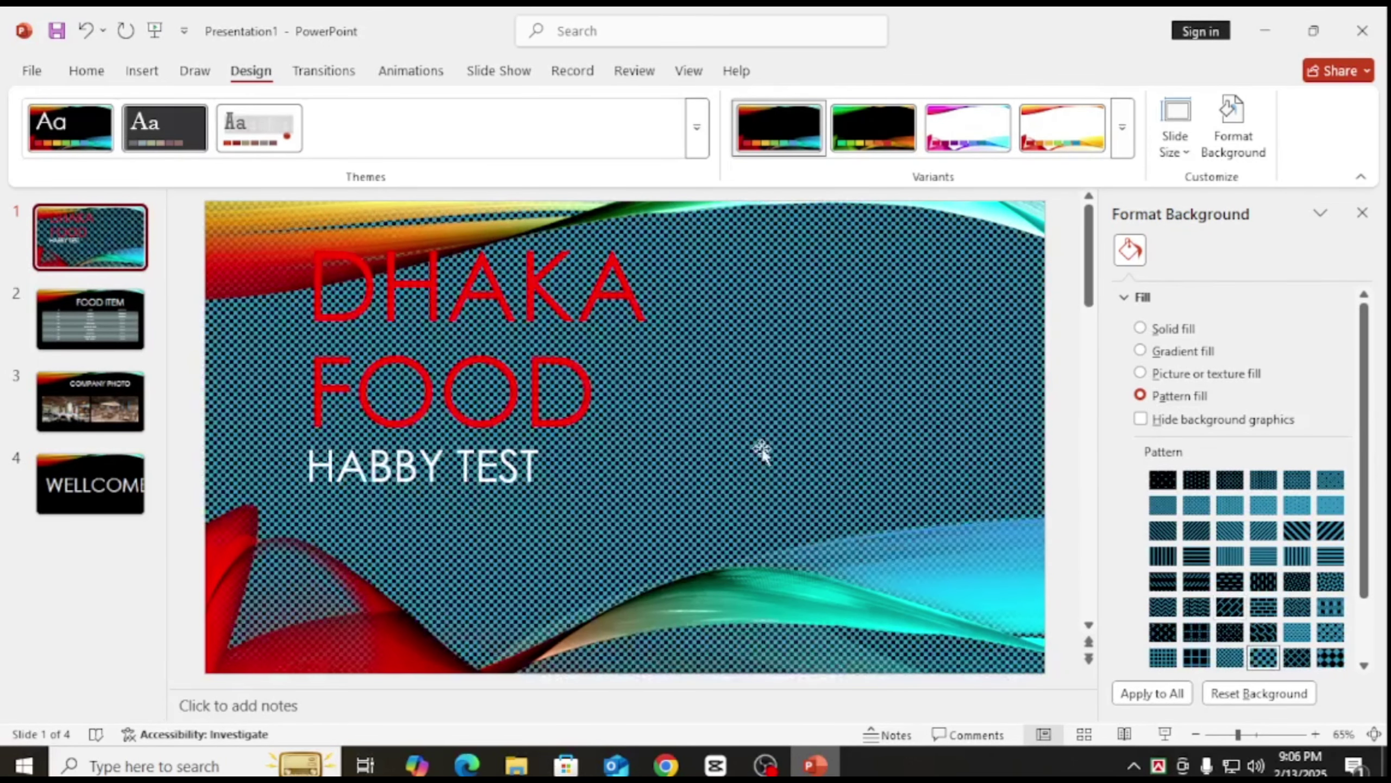
pyautogui.click(1163, 479)
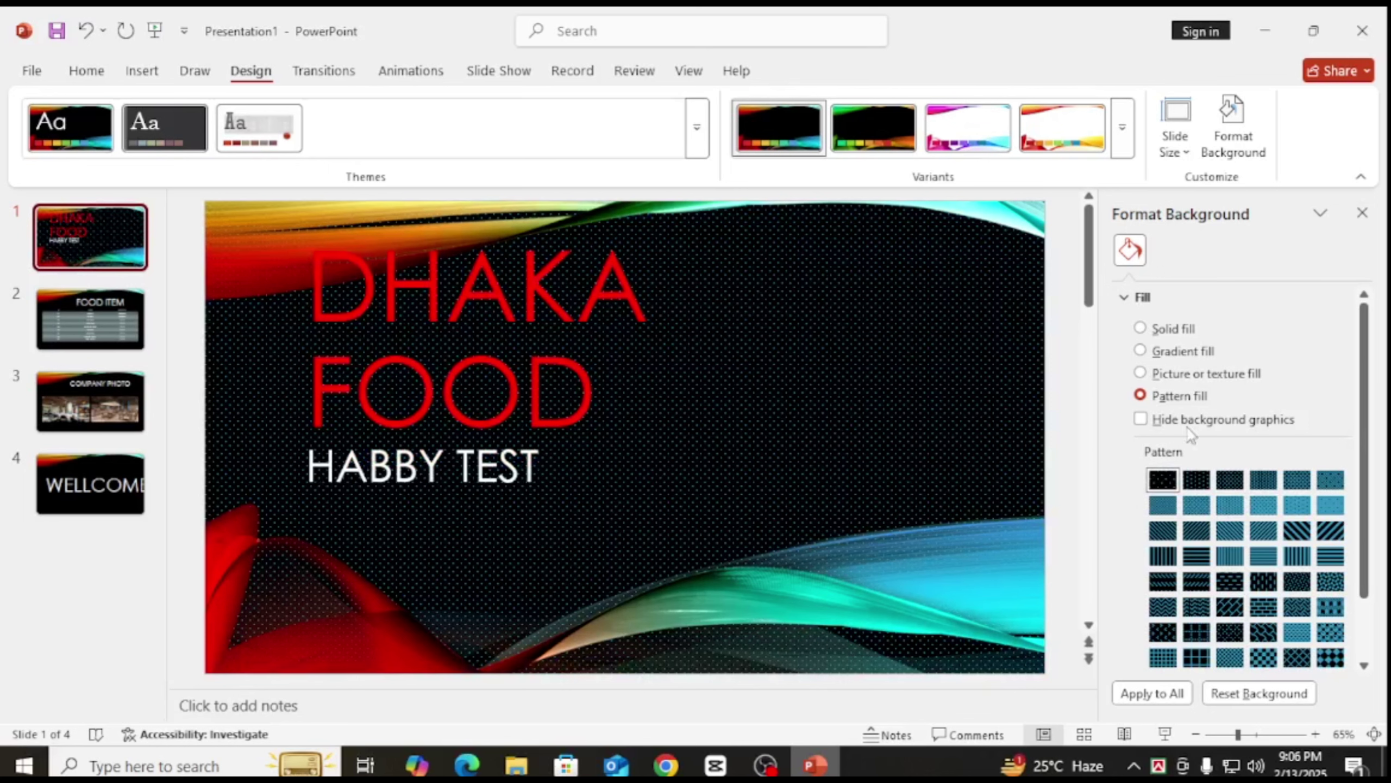
# Toggle hiding of the title slide's background graphics, leave them shown, and close the background formatting options
pyautogui.scroll(-2, 1246, 433)
pyautogui.scroll(2, 1248, 410)
pyautogui.click(1141, 419)
pyautogui.click(1141, 420)
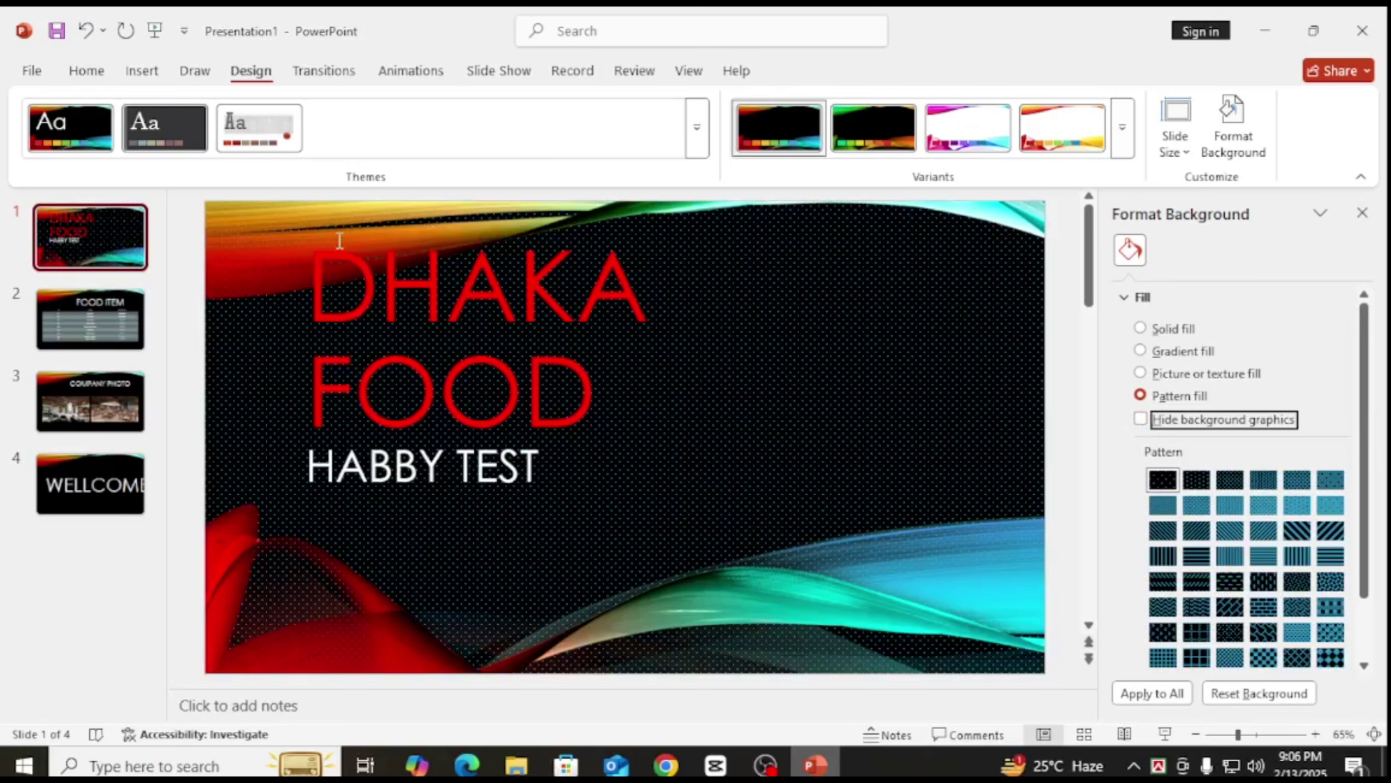
pyautogui.click(1142, 420)
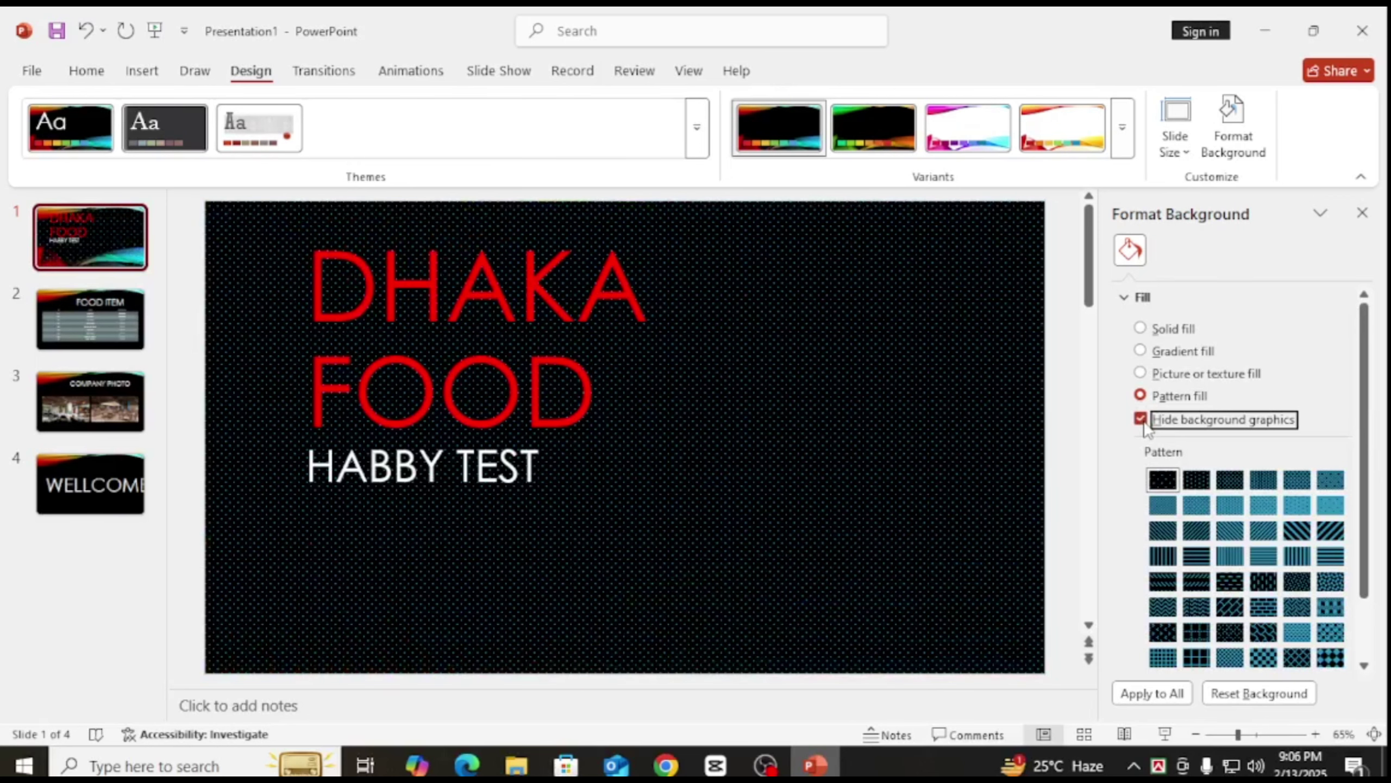
pyautogui.click(1142, 421)
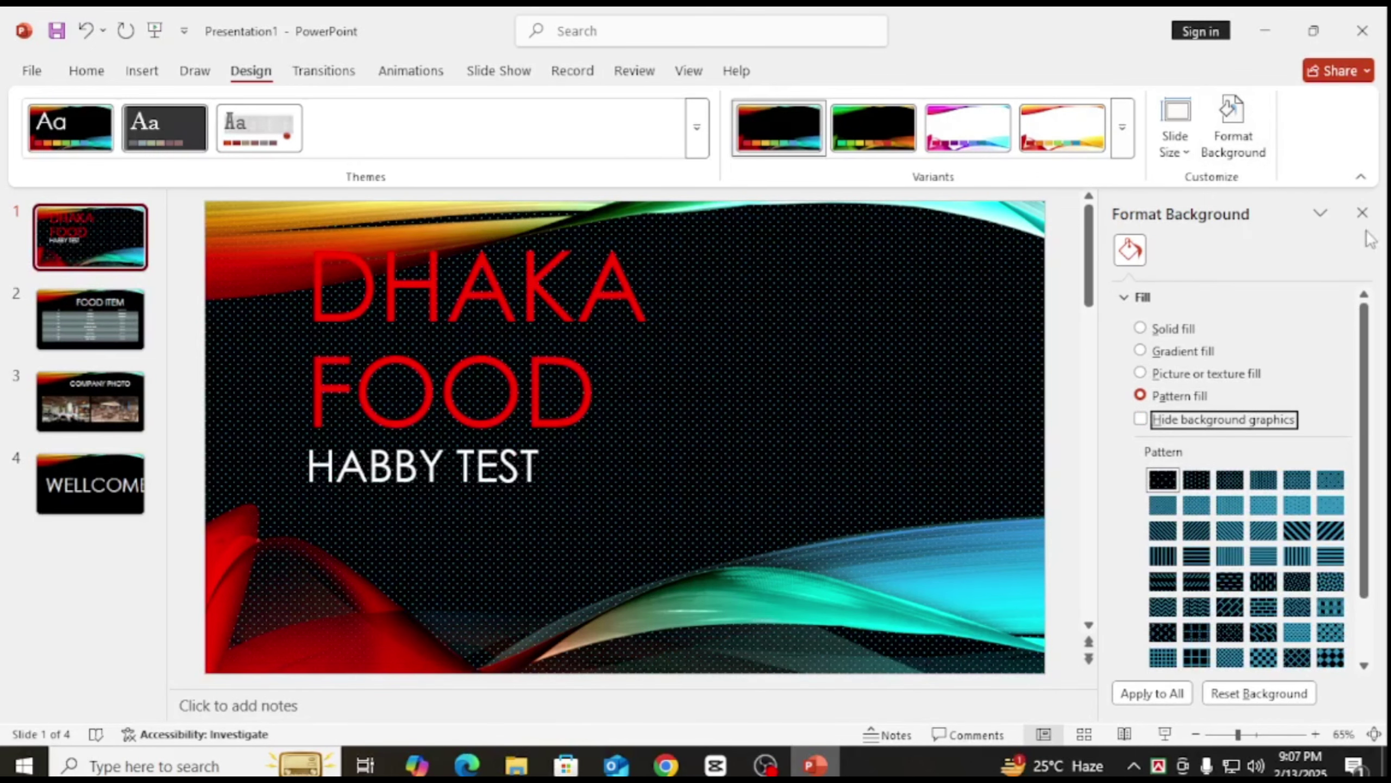
pyautogui.click(1362, 213)
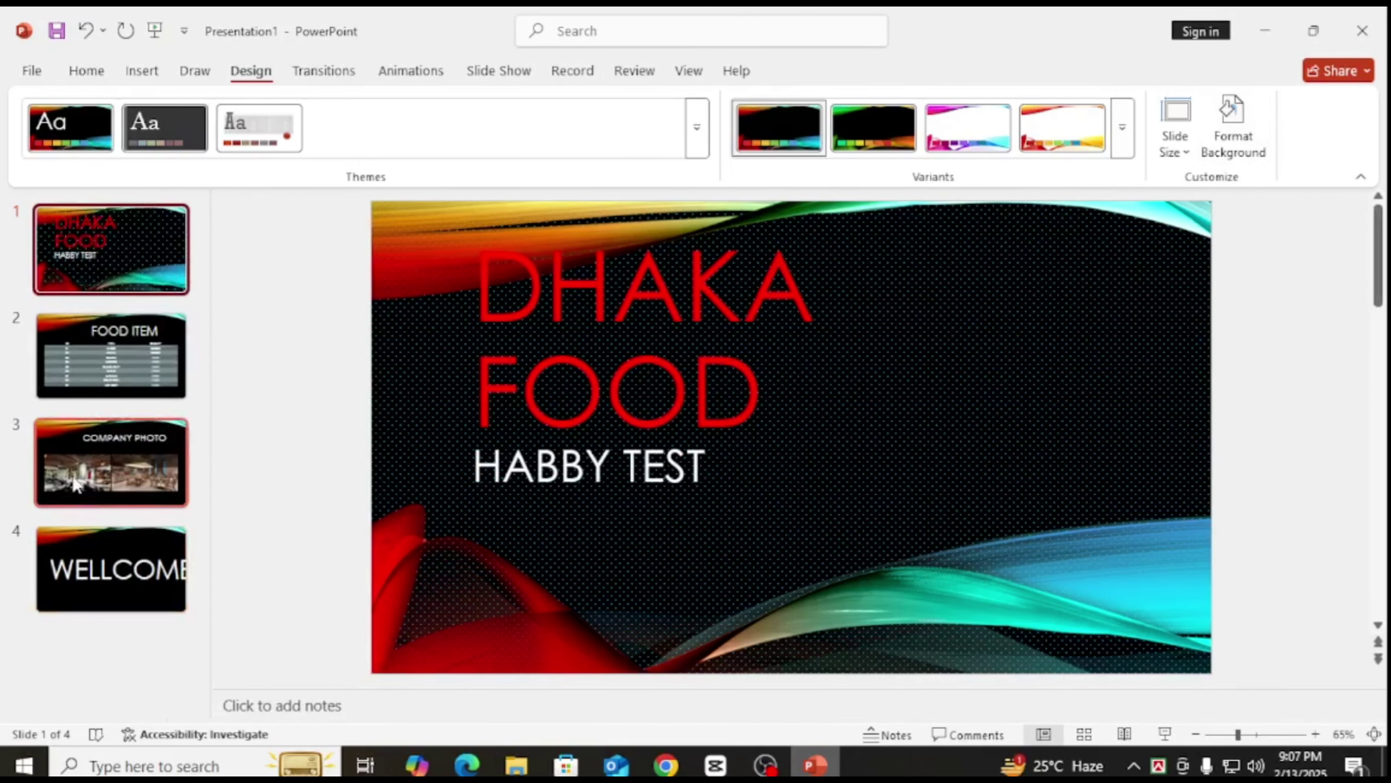
# Look through the four slides to compare their backgrounds, ending on the title slide
pyautogui.click(72, 329)
pyautogui.press('Up')
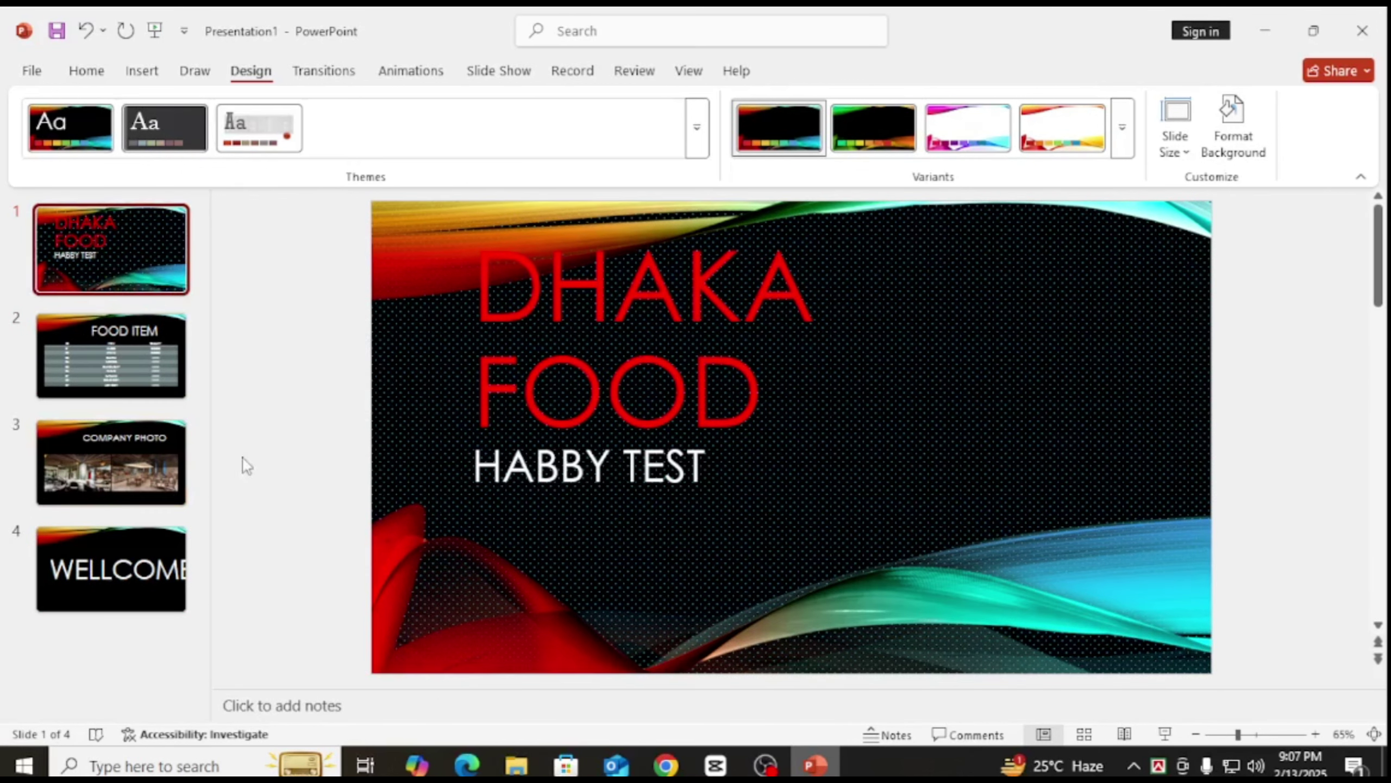
pyautogui.click(135, 329)
pyautogui.click(118, 272)
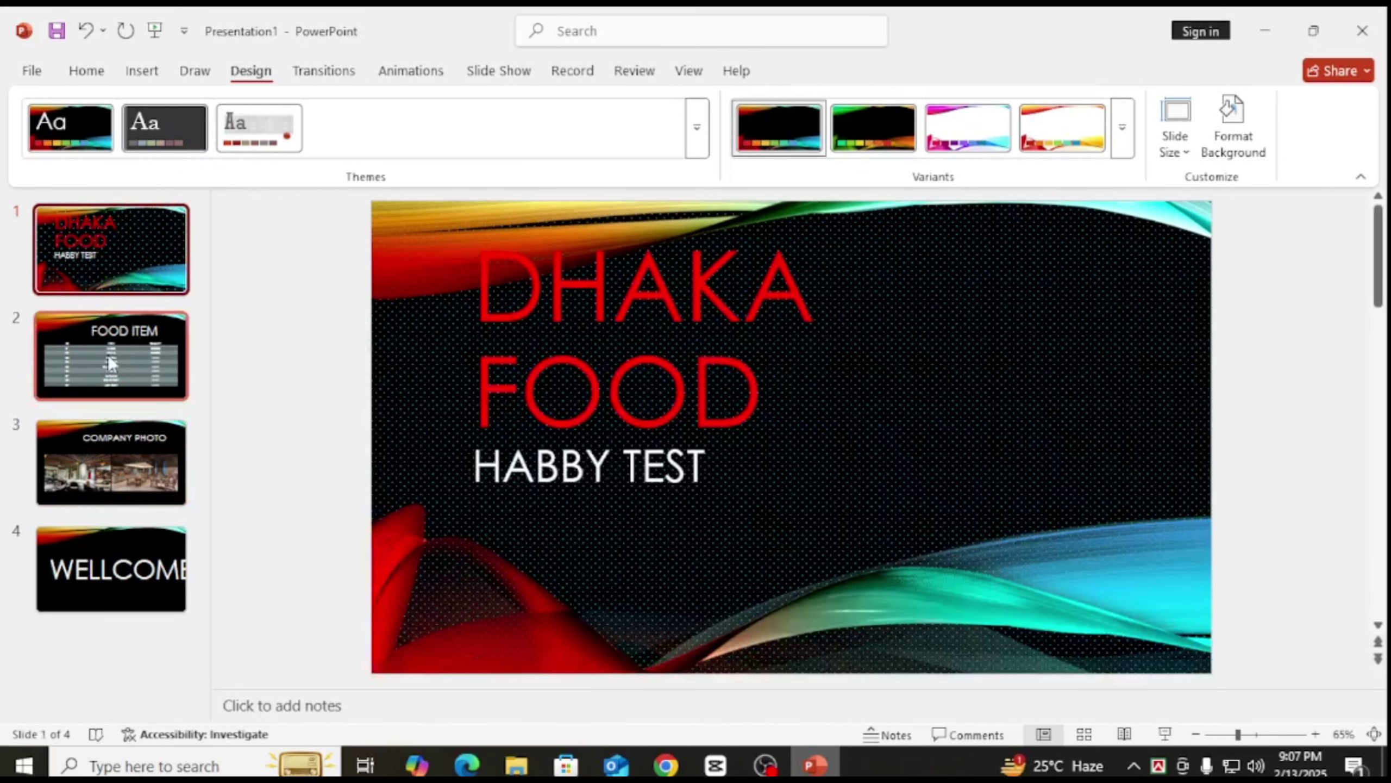
pyautogui.click(107, 354)
pyautogui.click(95, 466)
pyautogui.click(83, 587)
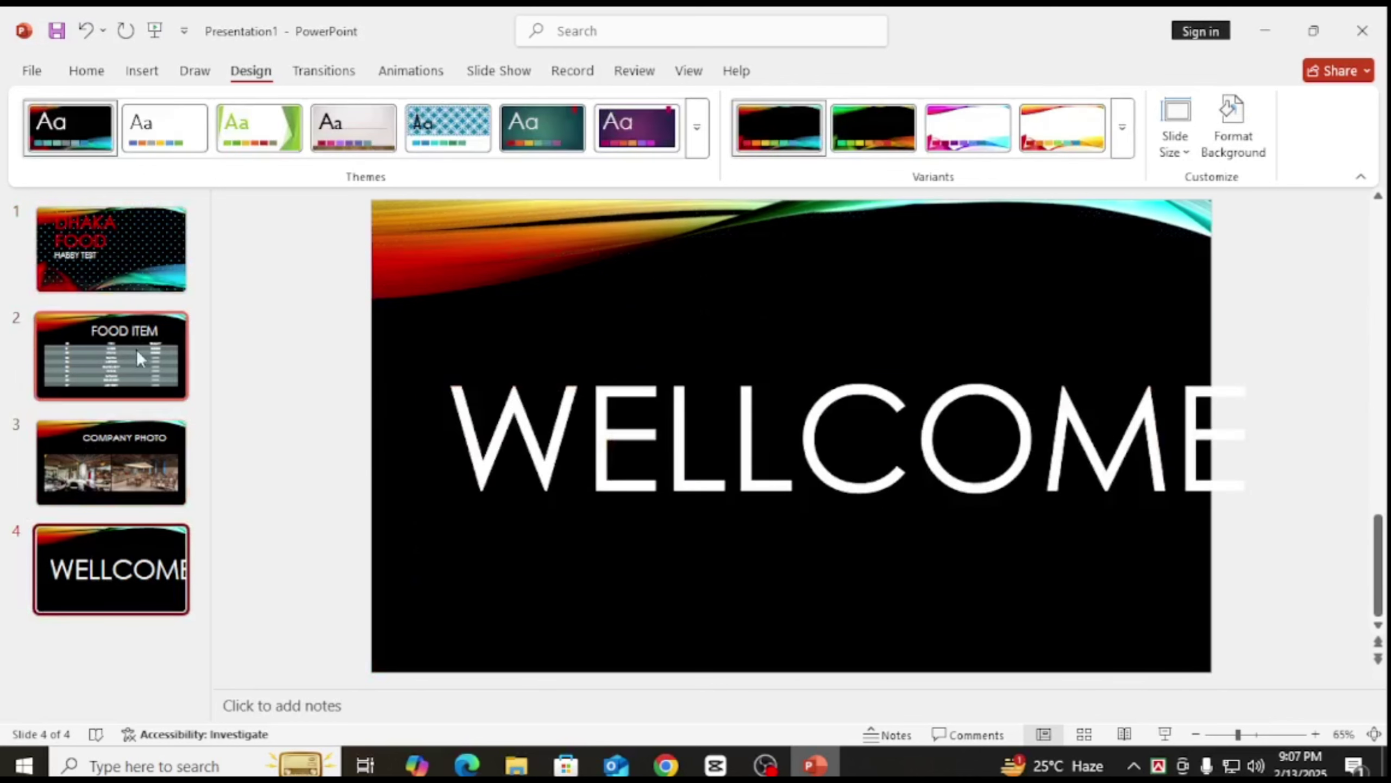
pyautogui.click(114, 250)
pyautogui.click(114, 346)
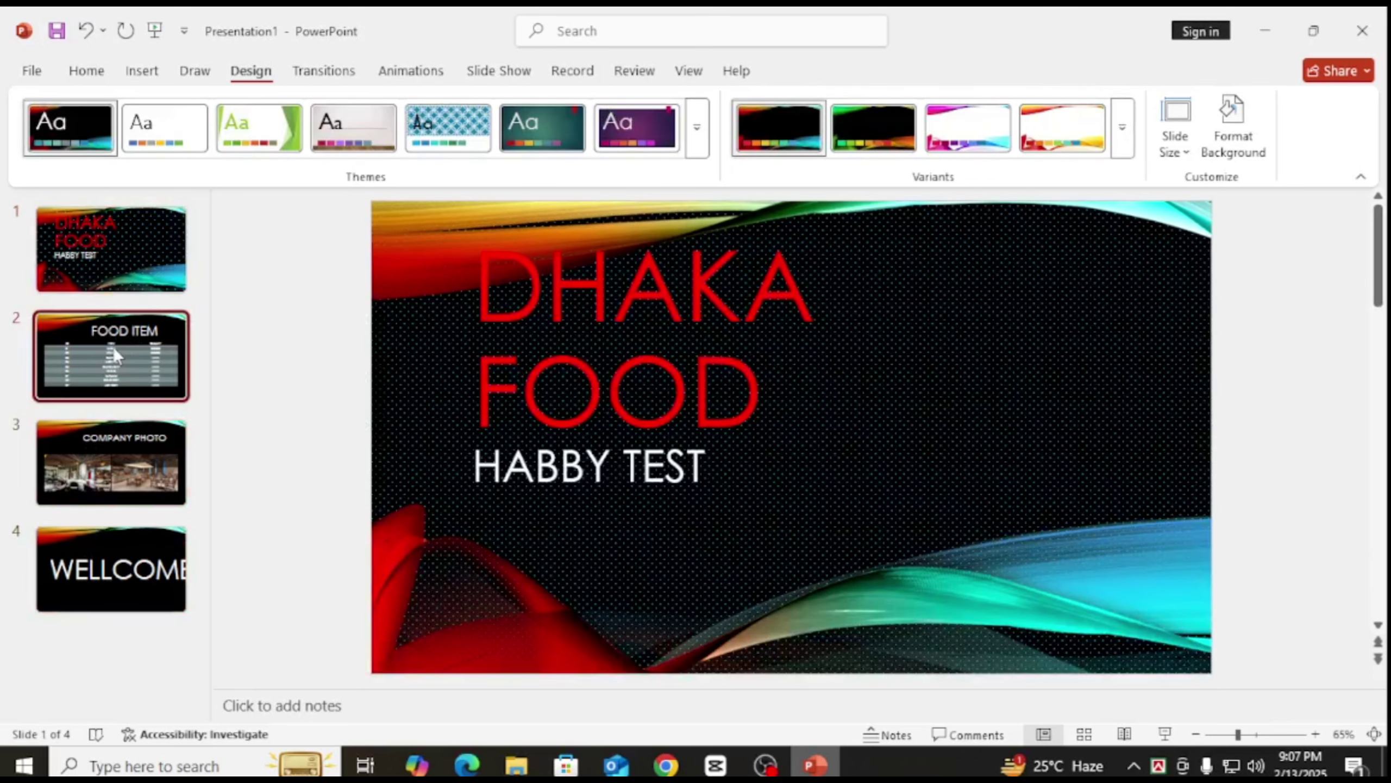
pyautogui.click(125, 454)
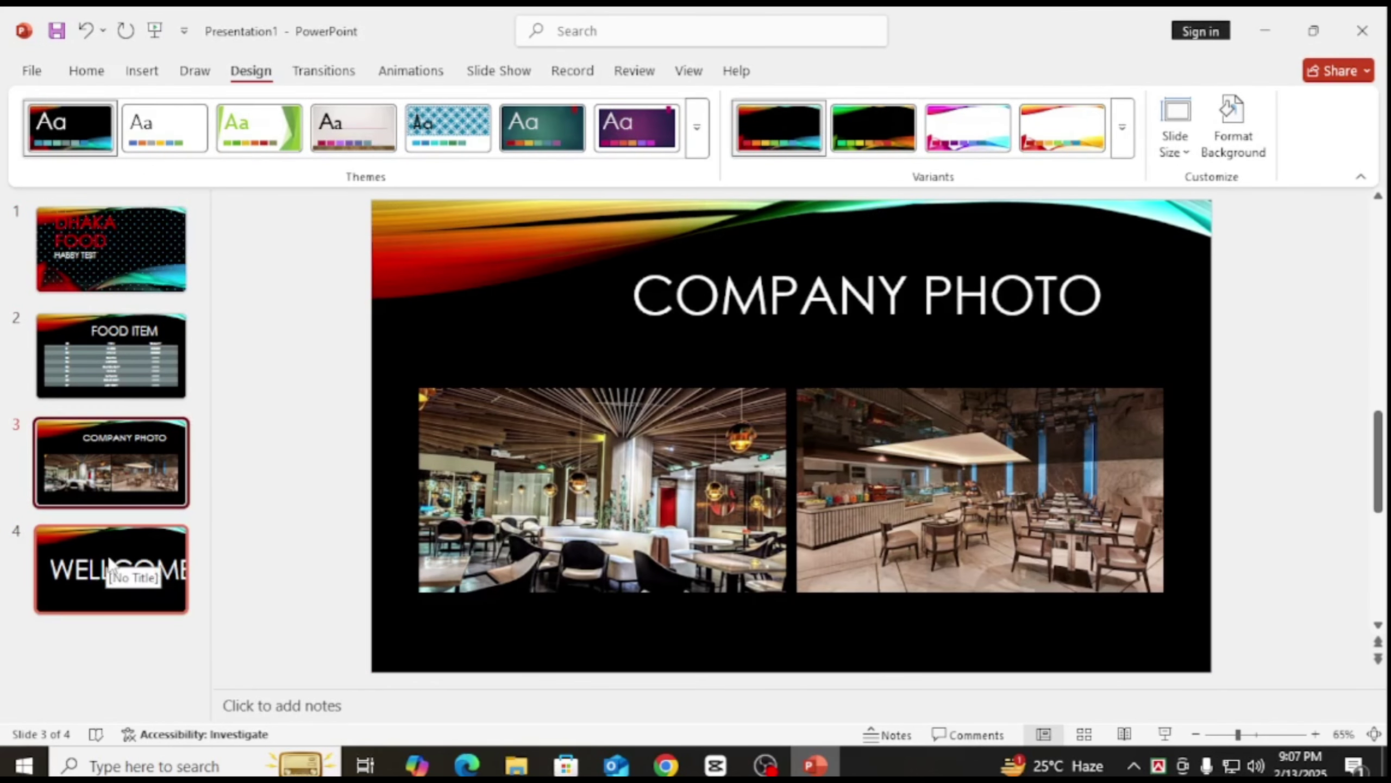
pyautogui.click(126, 274)
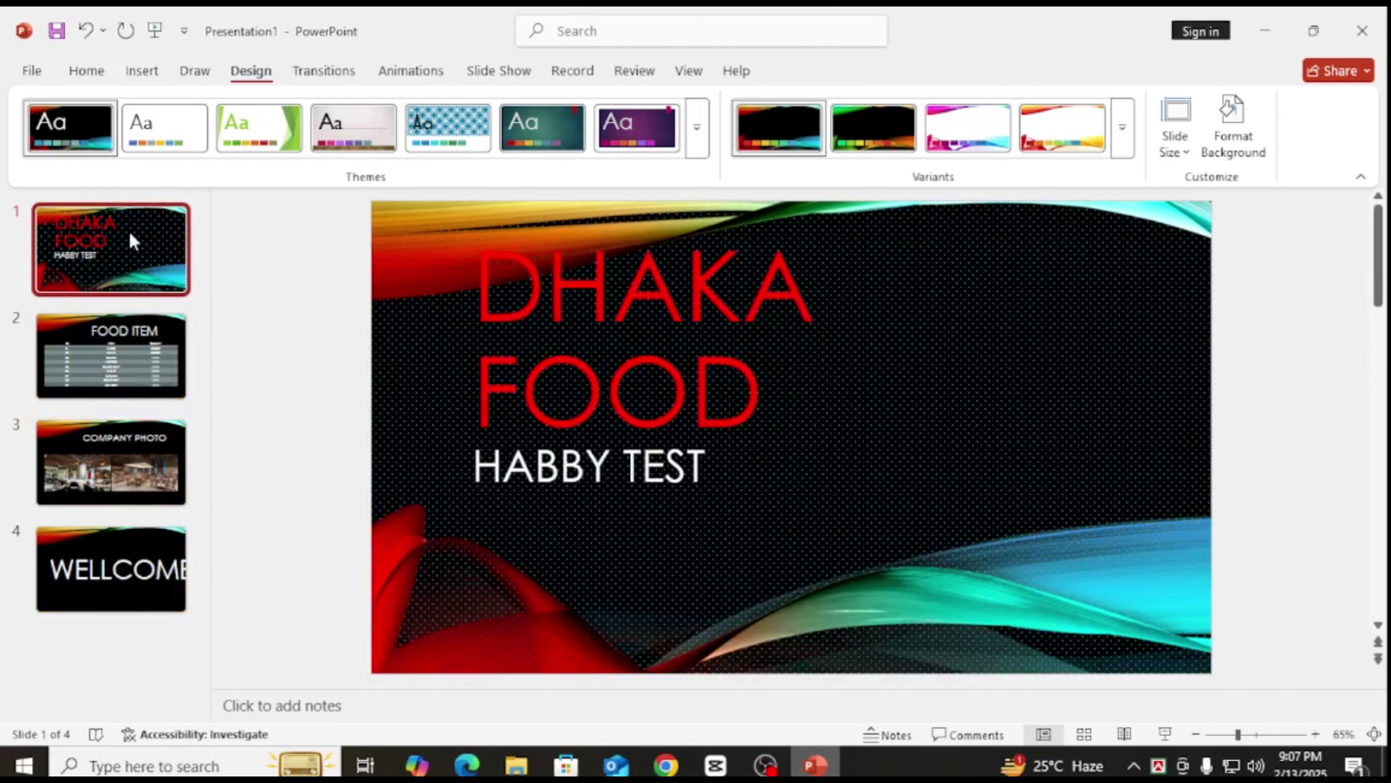
# Play the slide show from the beginning and advance to the Food Item slide
pyautogui.click(498, 70)
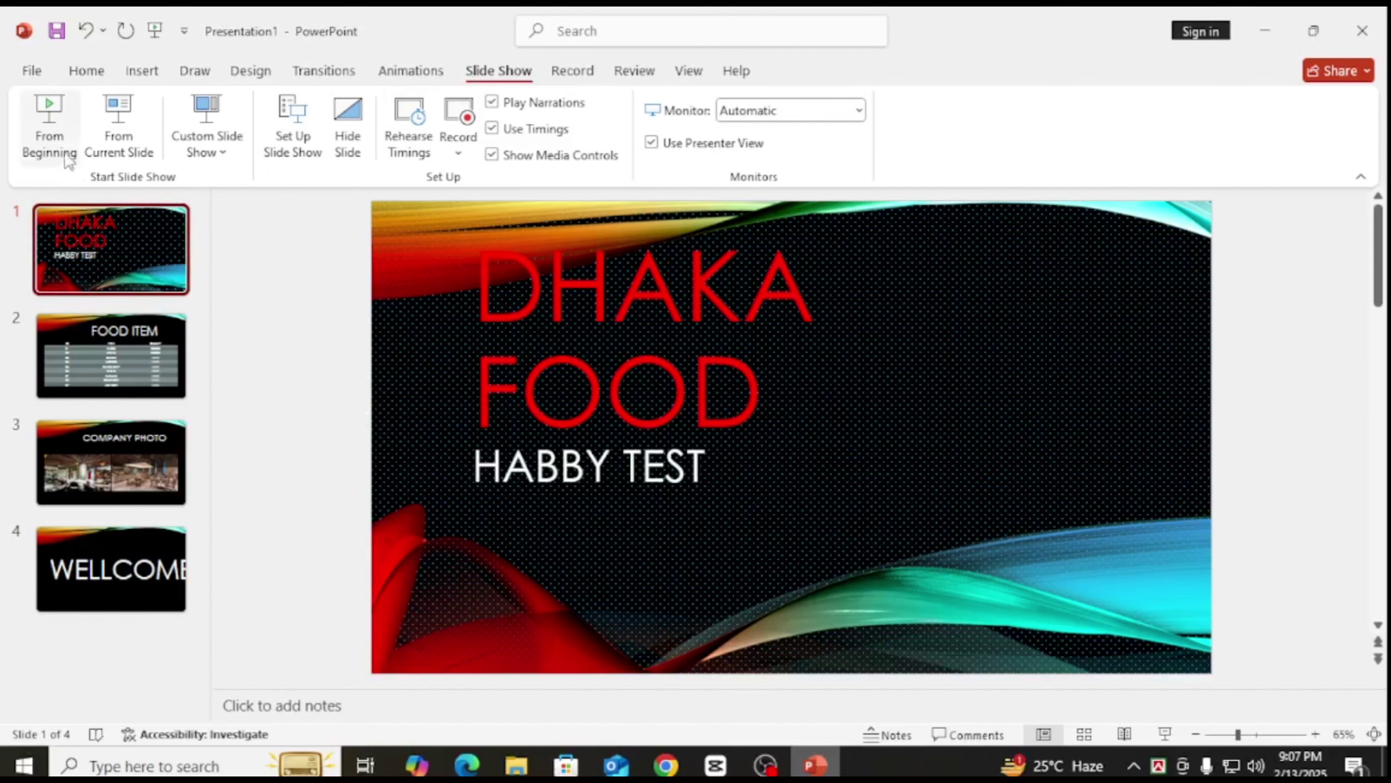
pyautogui.click(50, 112)
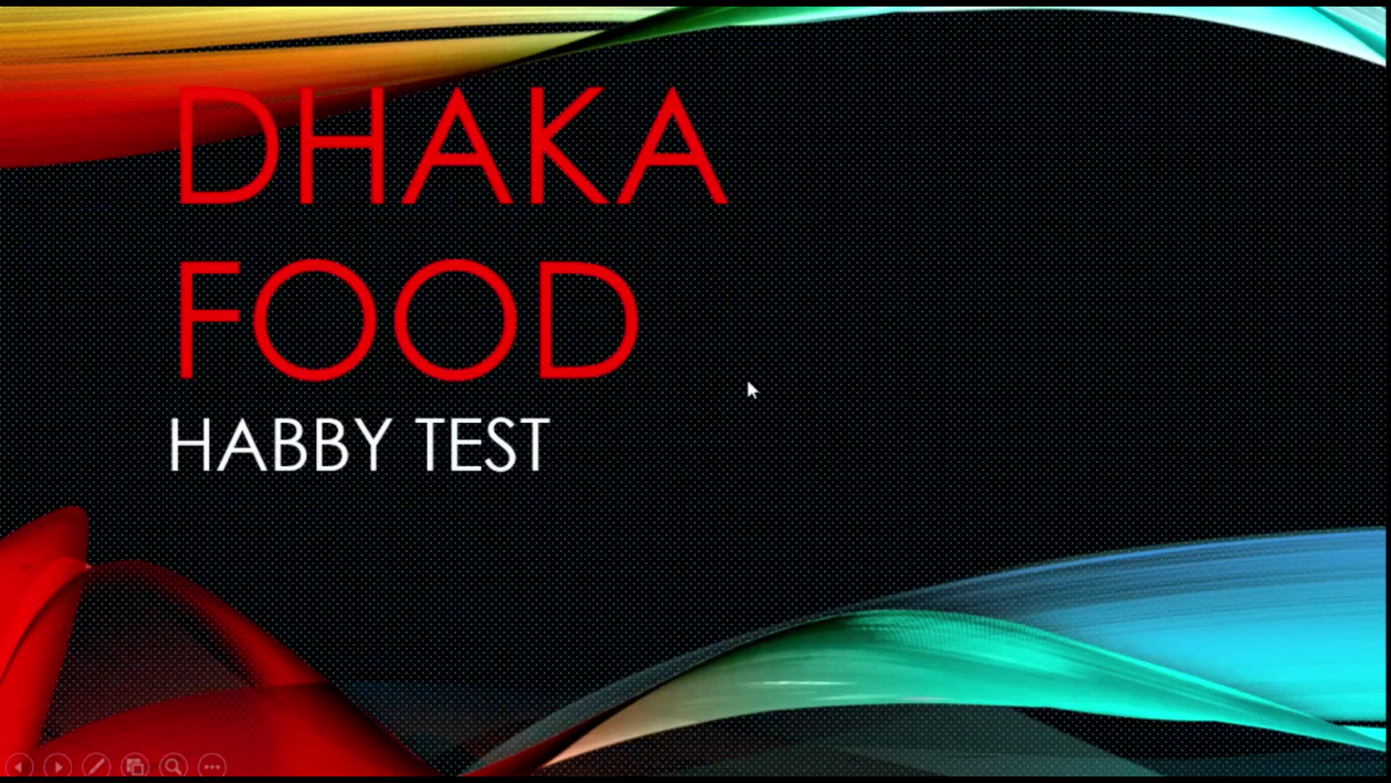
pyautogui.click(748, 383)
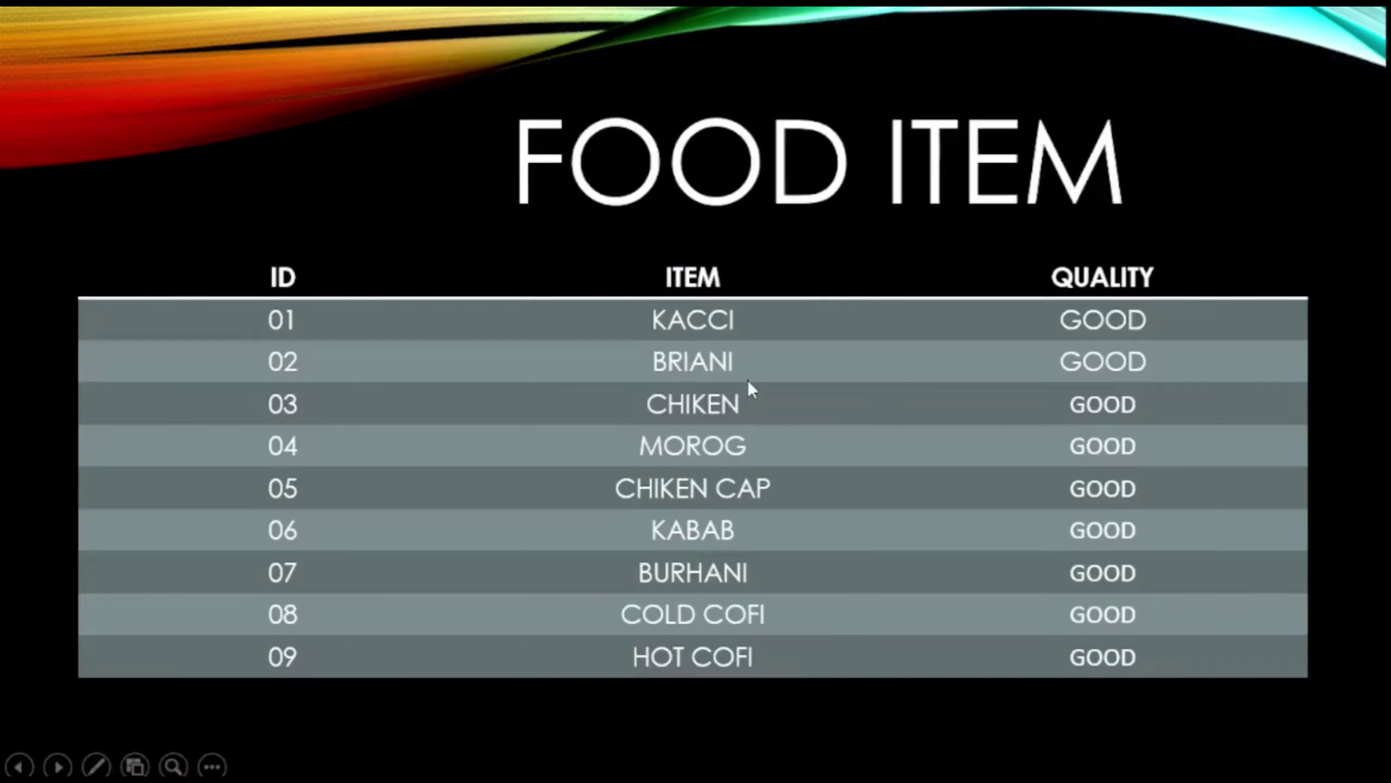